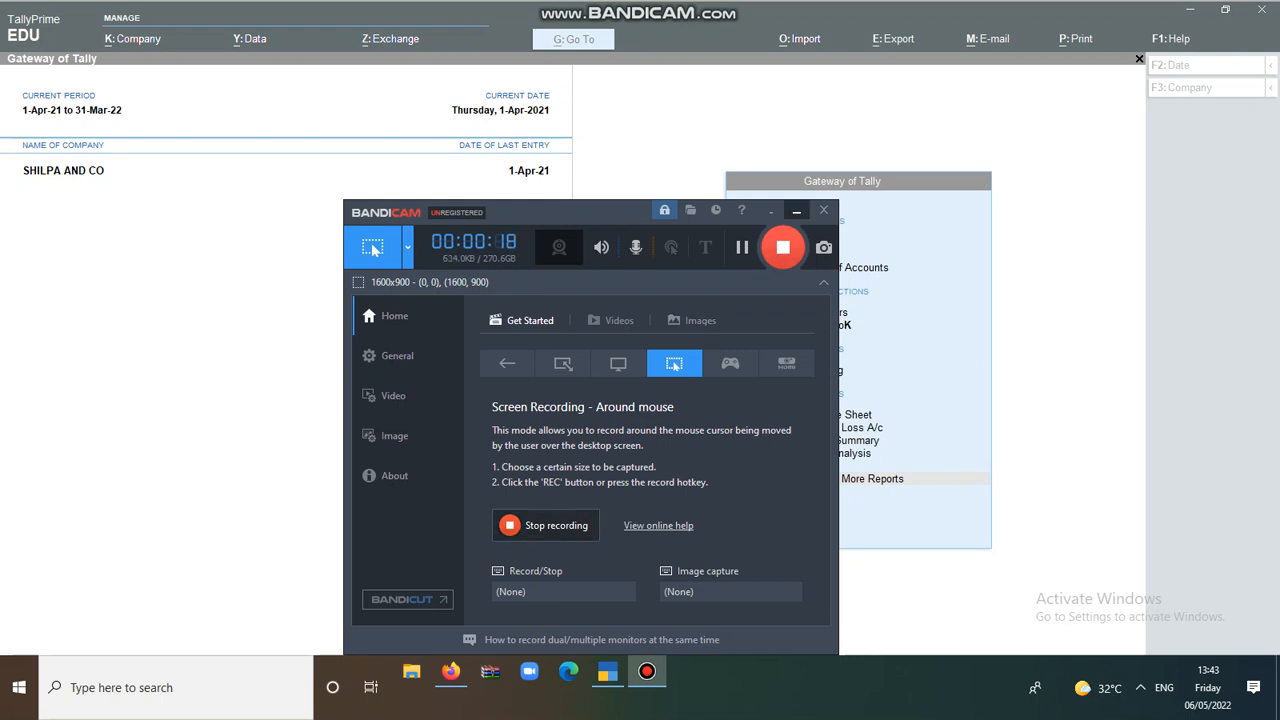
Open the company's GST details from the company features settings
click(796, 210)
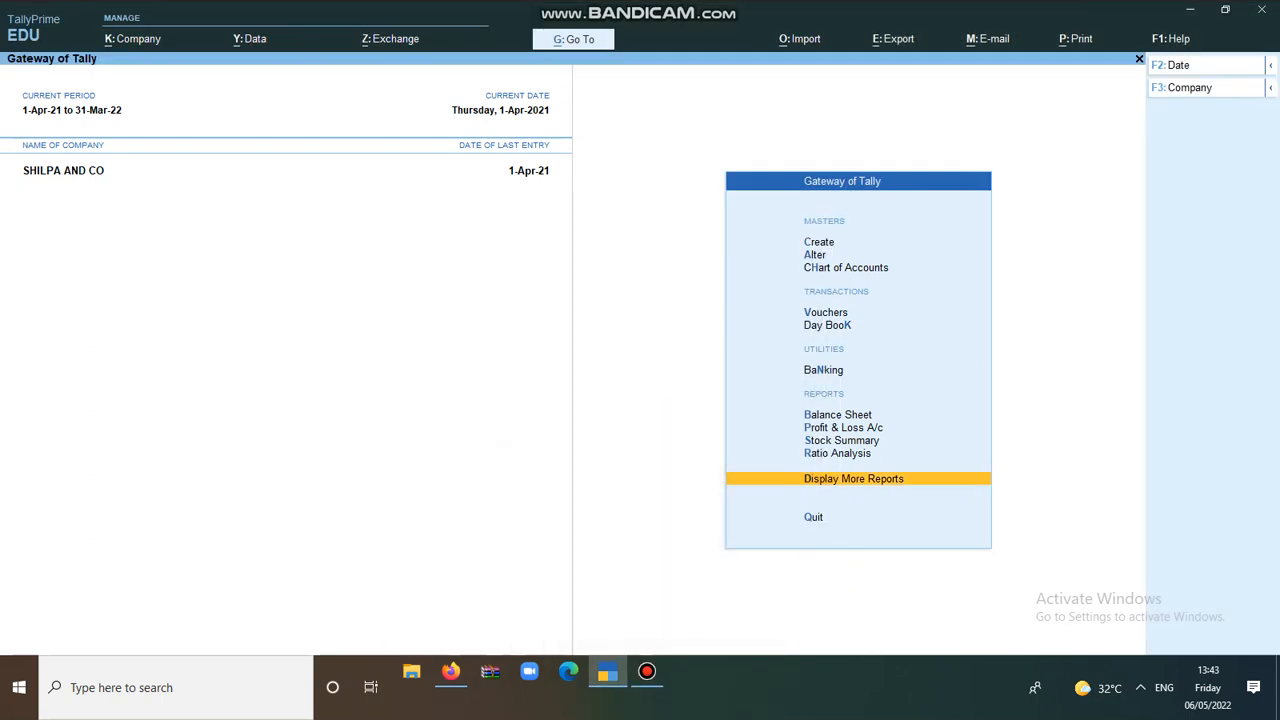
key(alt+k)
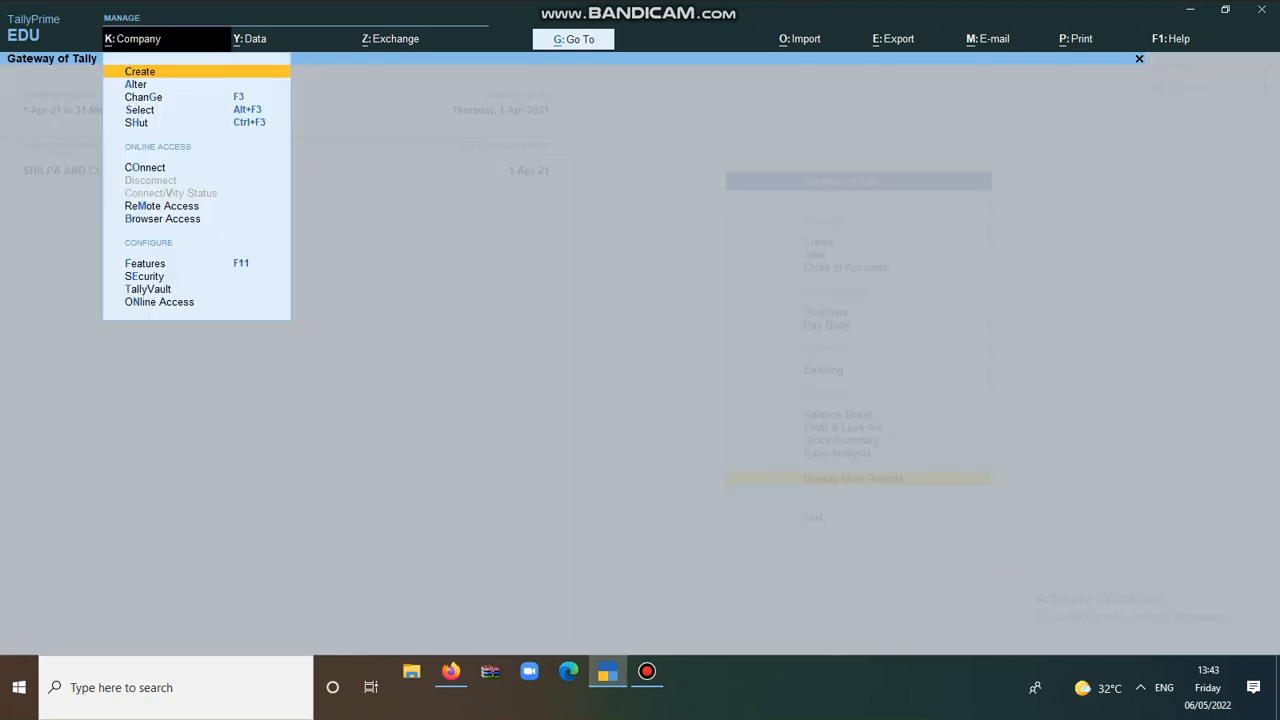
key(Down)
key(Down)
key(Down)
key(Down)
key(Down)
key(Down)
key(Down)
key(Down)
key(Down)
key(Down)
key(Up)
key(Up)
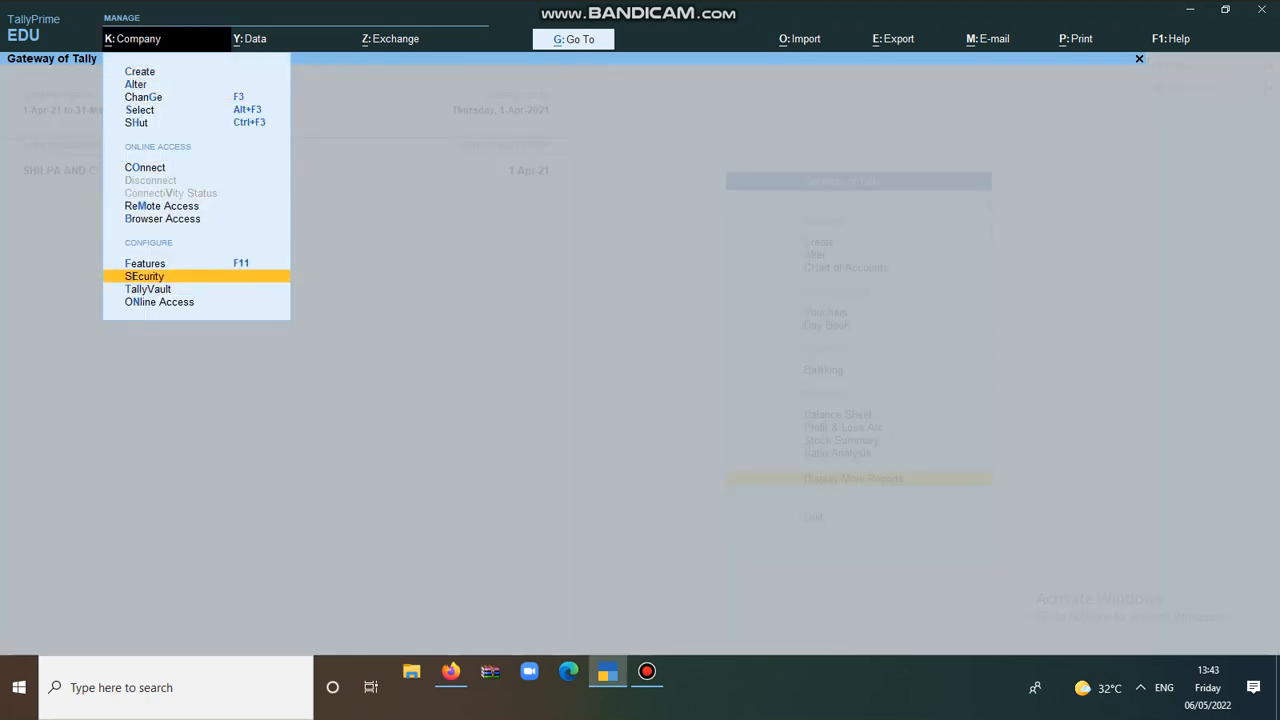
key(Return)
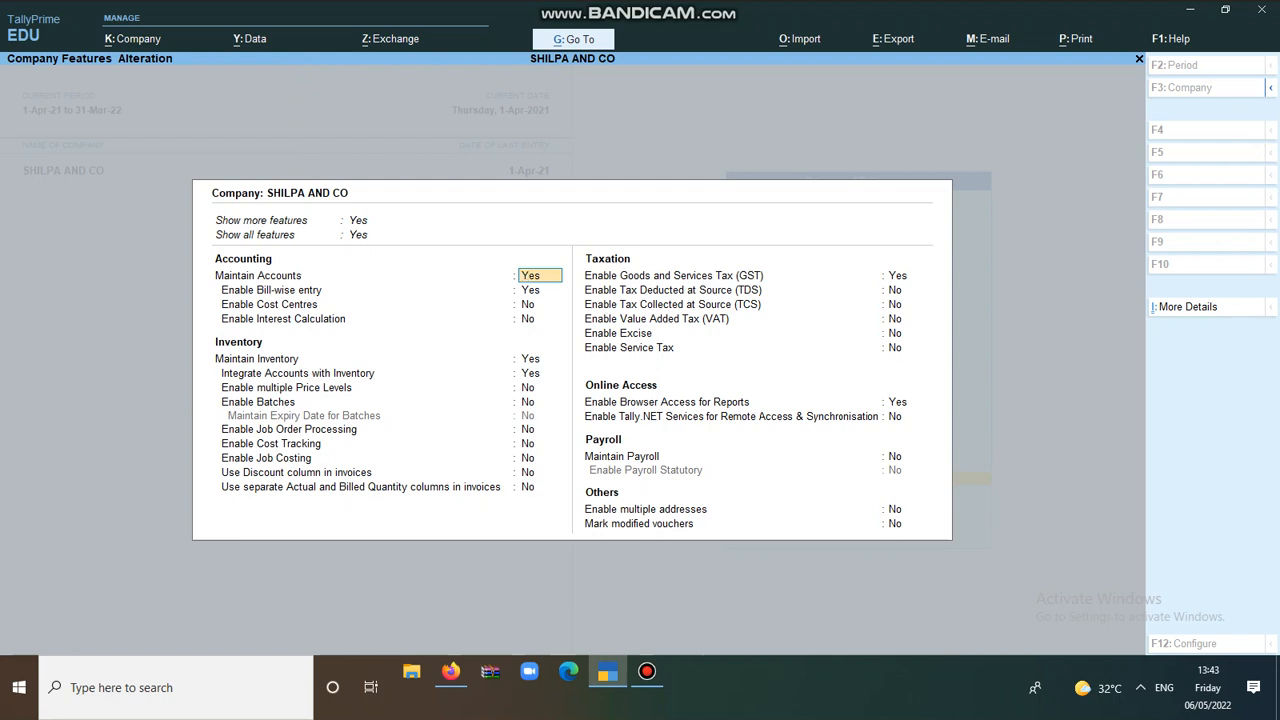
key(Right)
key(Return)
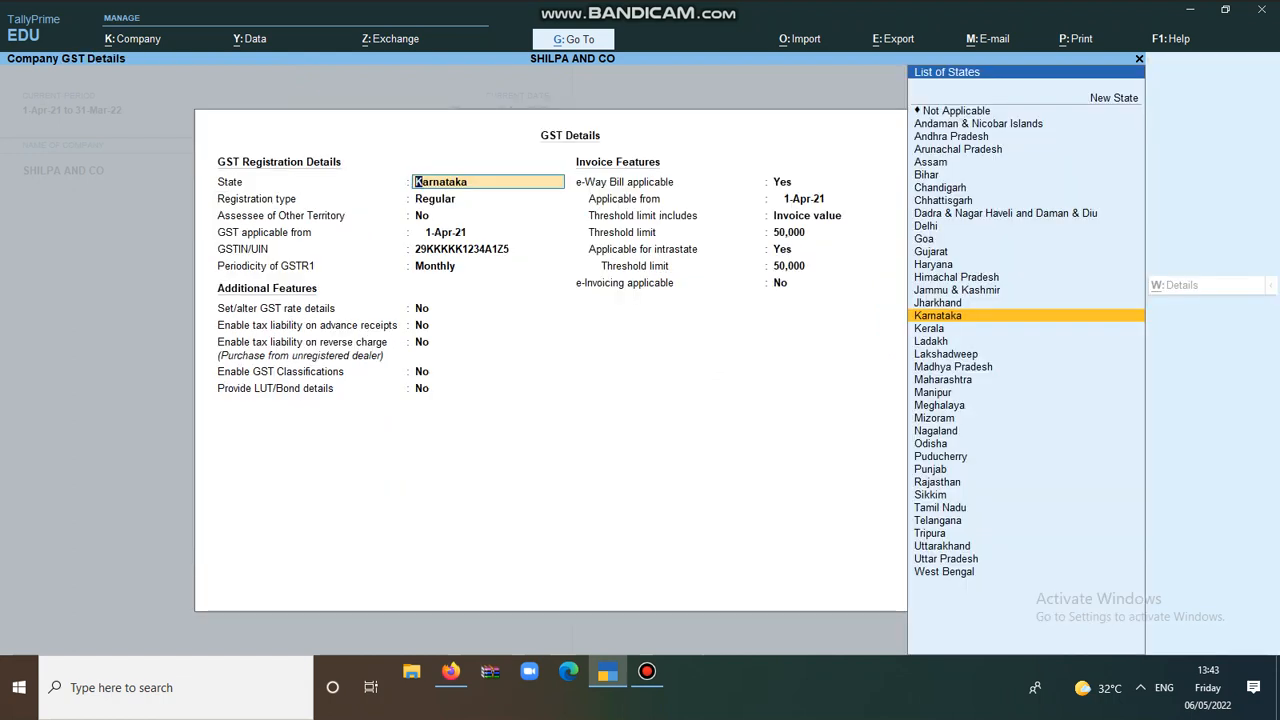
Review the company's GST registration details and accept them along with the company features
key(Return)
key(Return)
key(Return)
key(Return)
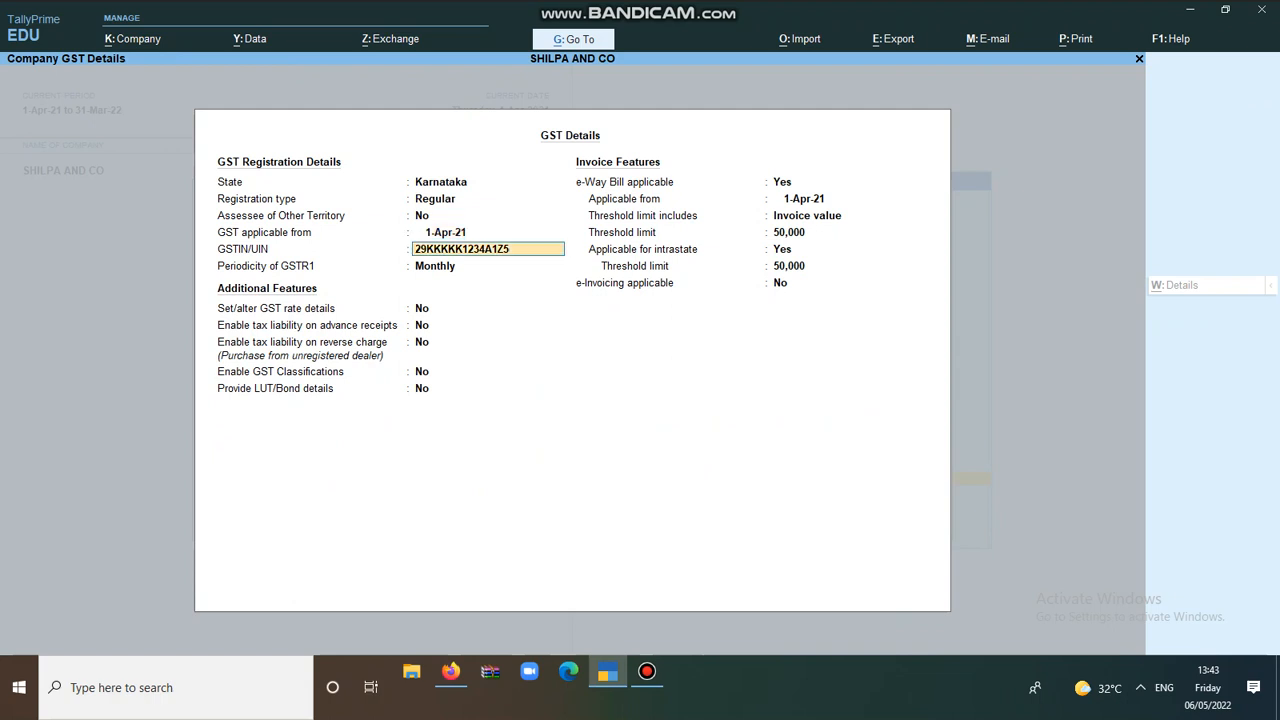
key(Return)
key(Return)
key(Return)
key(Return)
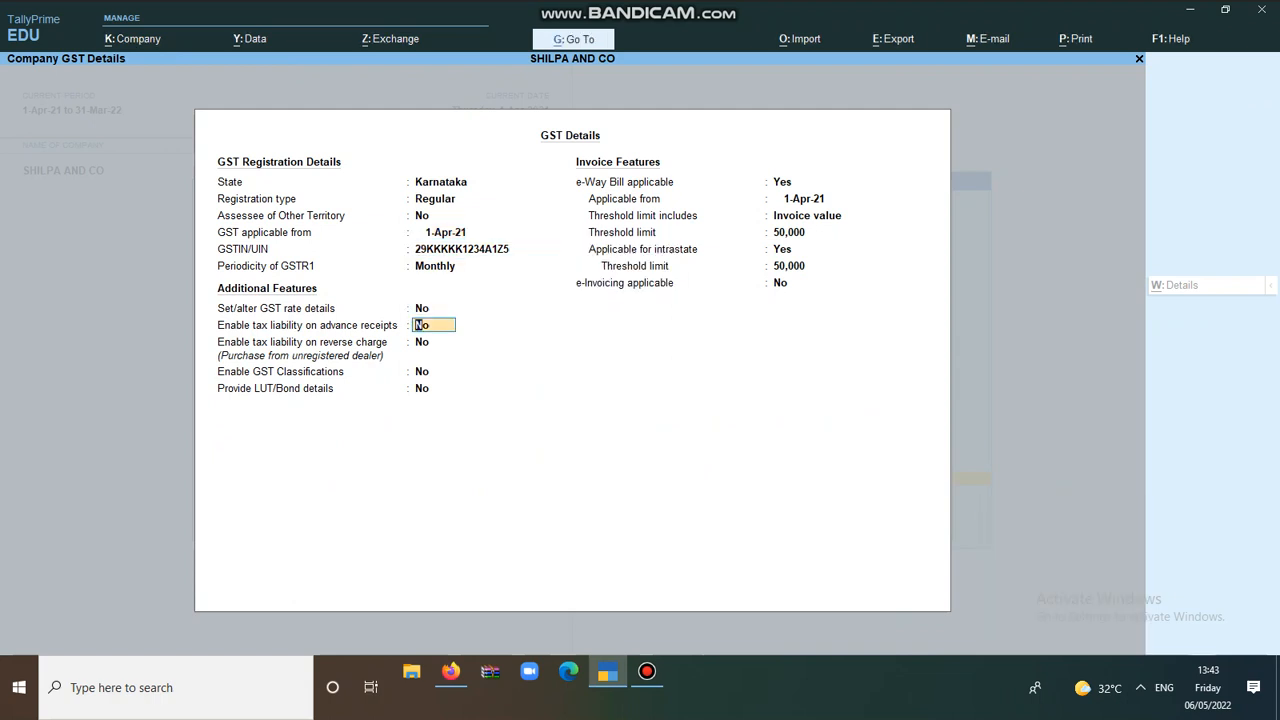
key(ctrl+a)
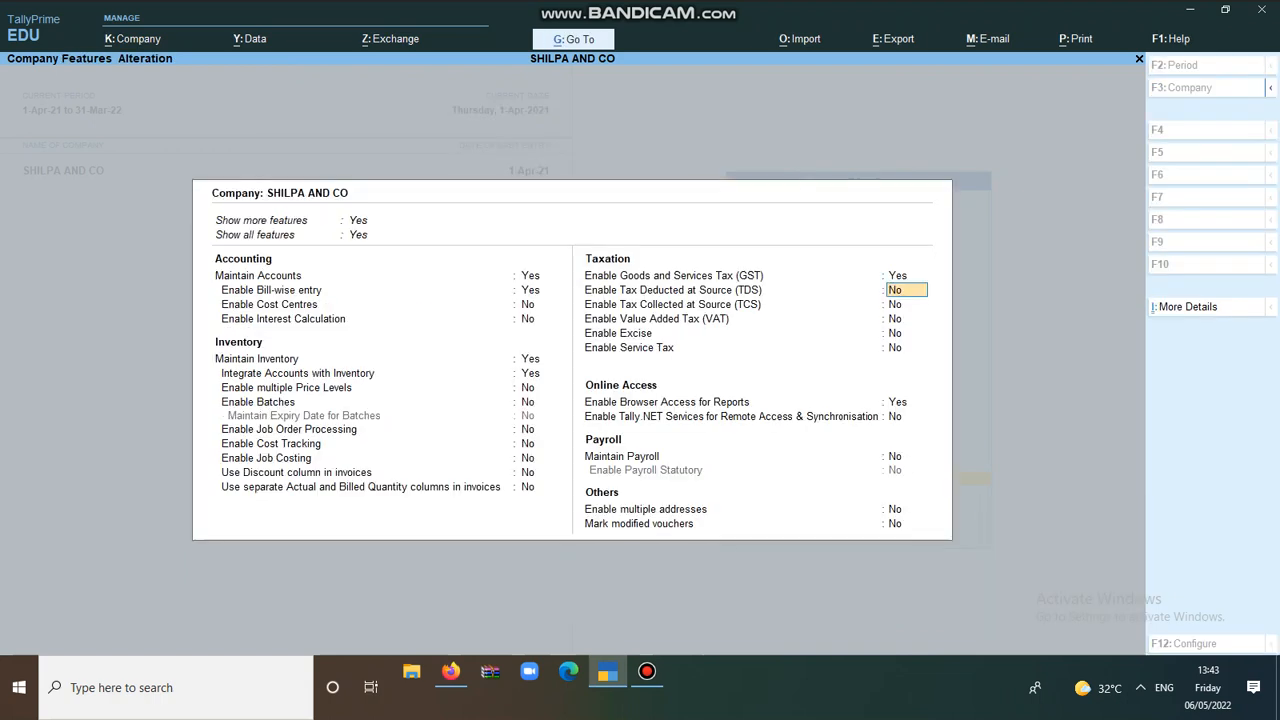
key(ctrl+a)
key(Up)
key(Up)
key(Up)
key(Up)
key(Up)
key(Up)
key(Up)
key(Up)
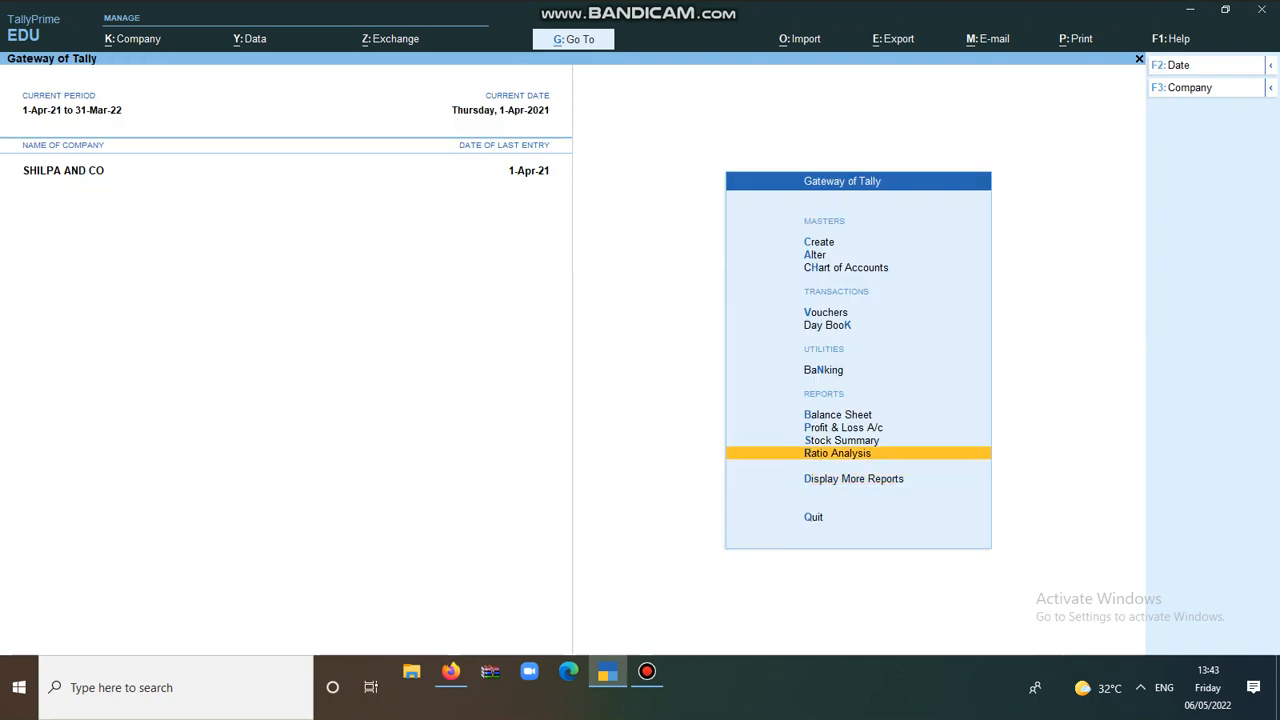
key(Up)
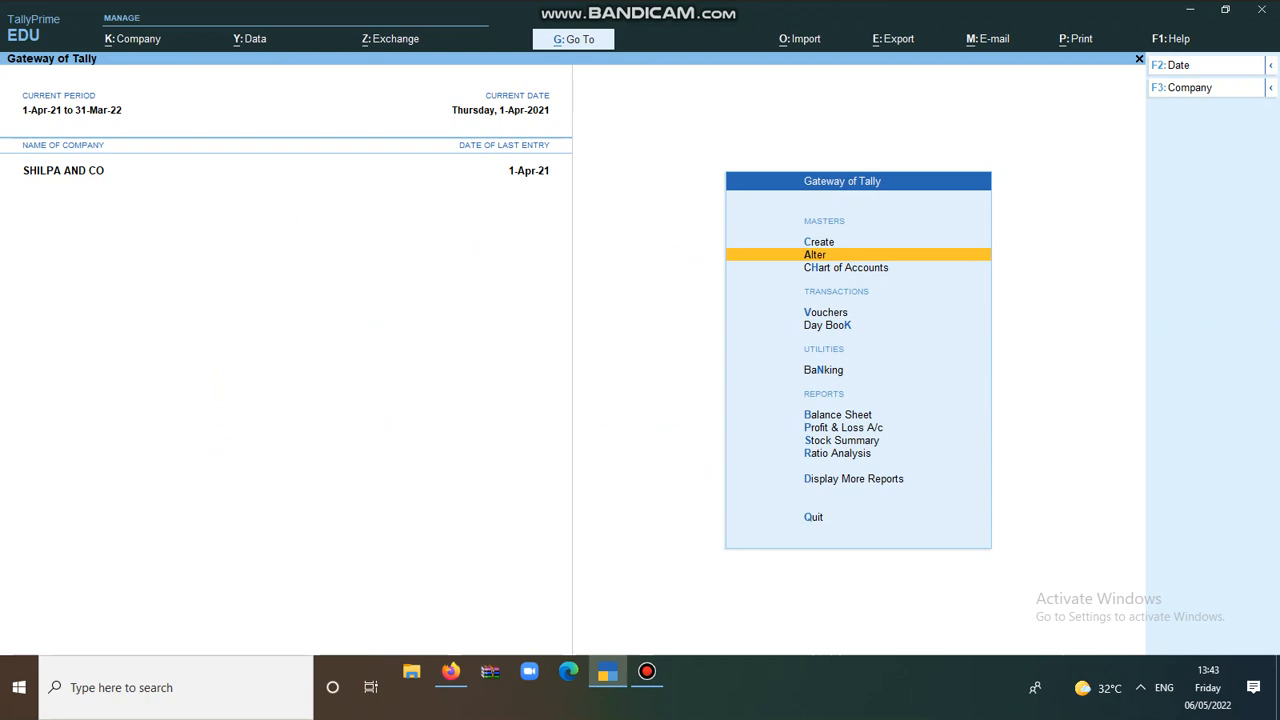
key(Up)
key(Return)
key(Down)
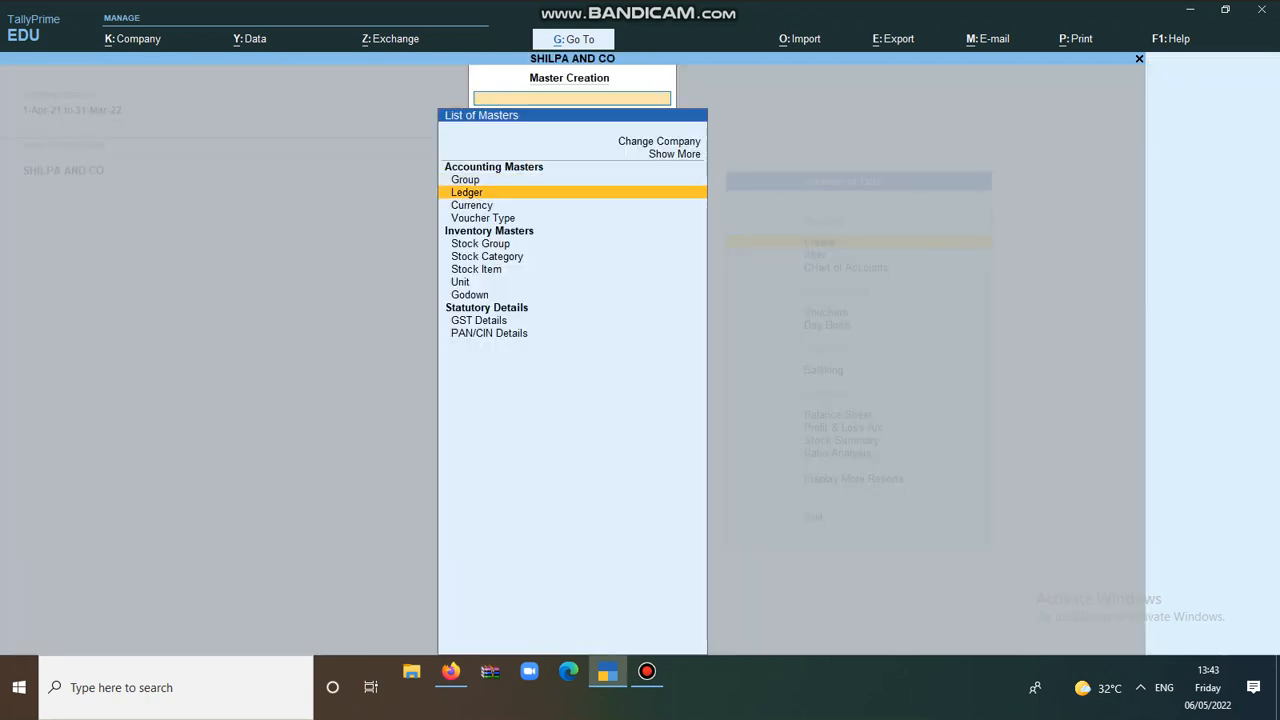
key(Return)
text(CENT)
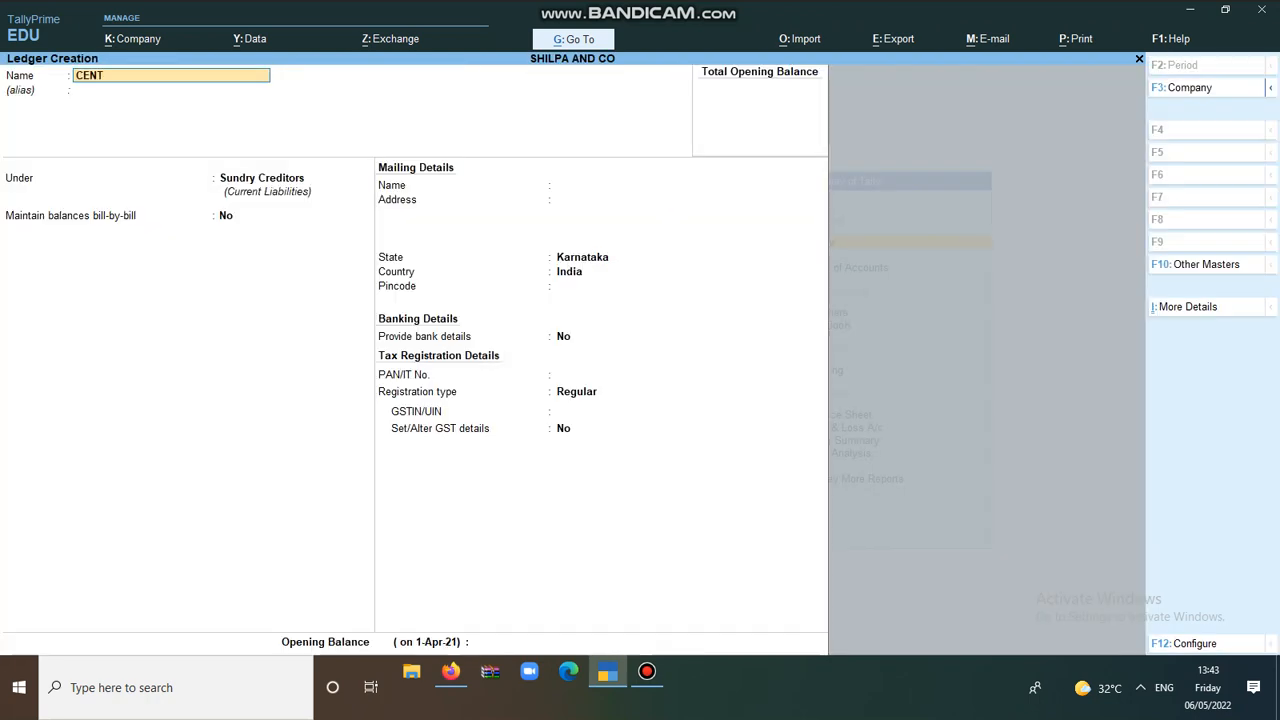
text(RAL PURCHASES @18%)
key(Return)
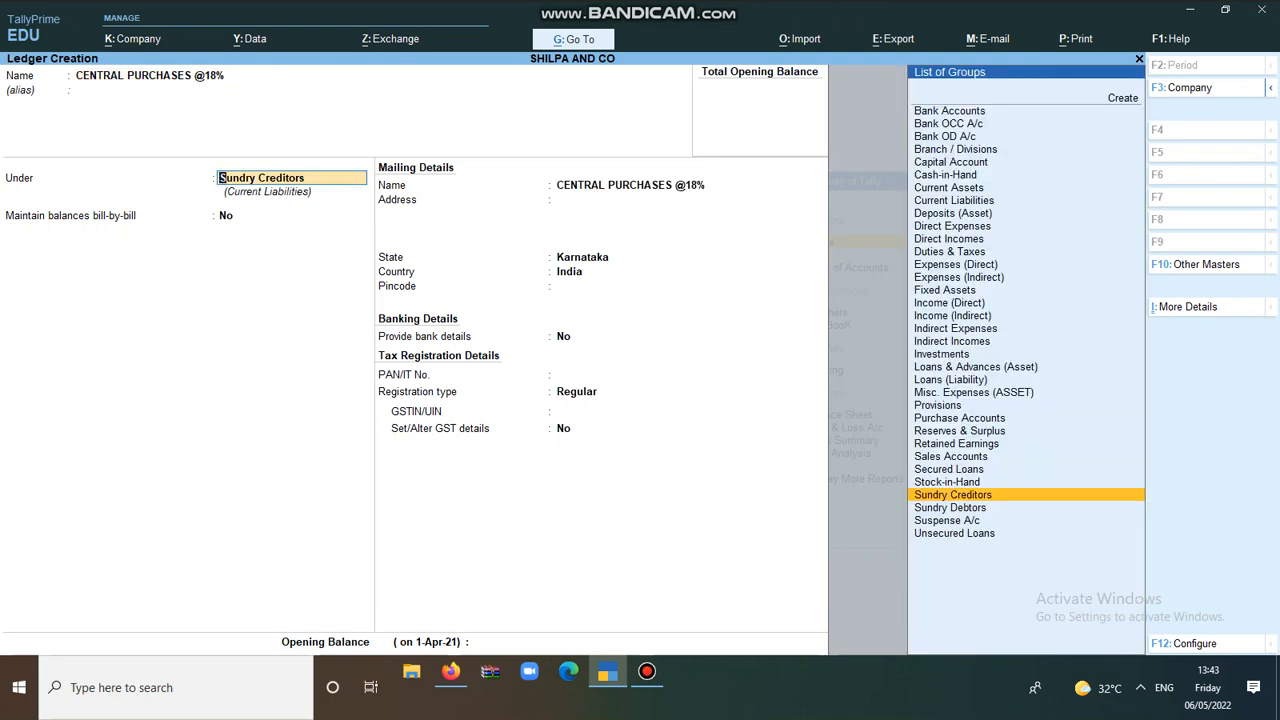
text(P)
key(Return)
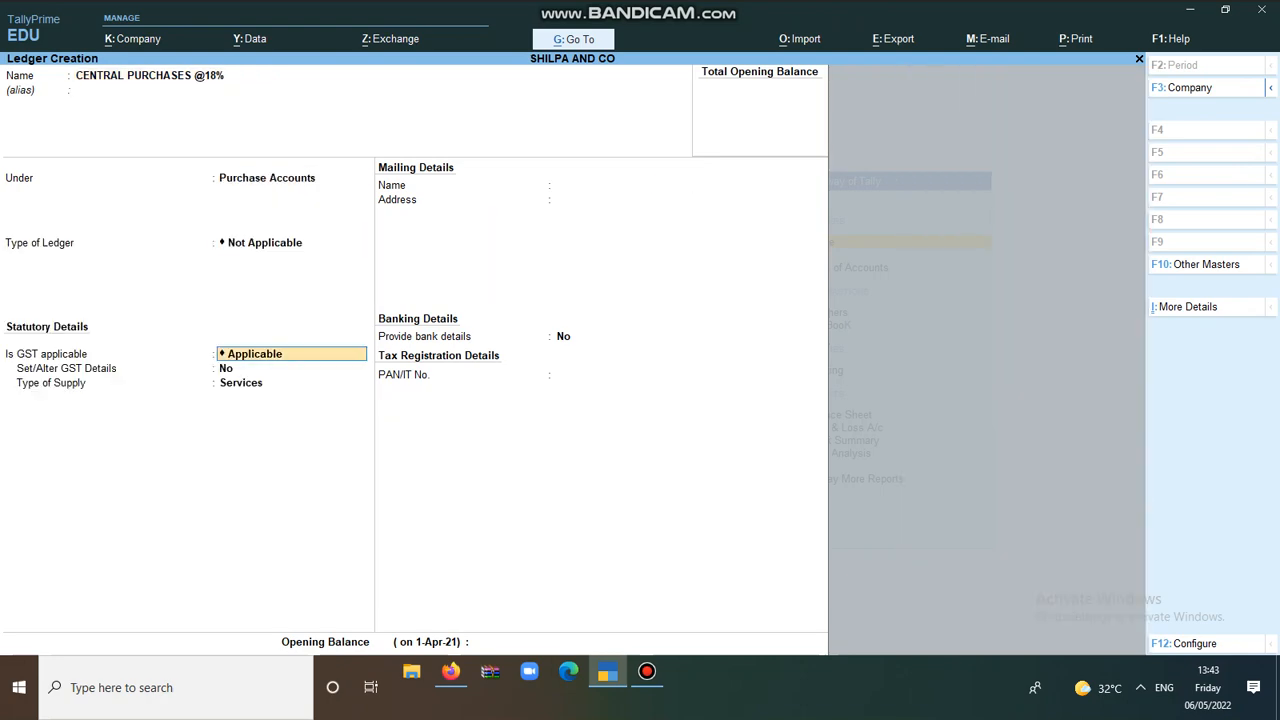
Enable the purchase ledger's GST details, with Interstate Purchase Taxable as nature of transaction and an integrated tax rate of 18%
key(Return)
key(Return)
key(y)
key(Return)
key(Down)
key(Down)
key(Down)
key(Down)
key(Down)
key(Down)
key(Down)
key(Down)
key(Down)
key(Down)
key(Down)
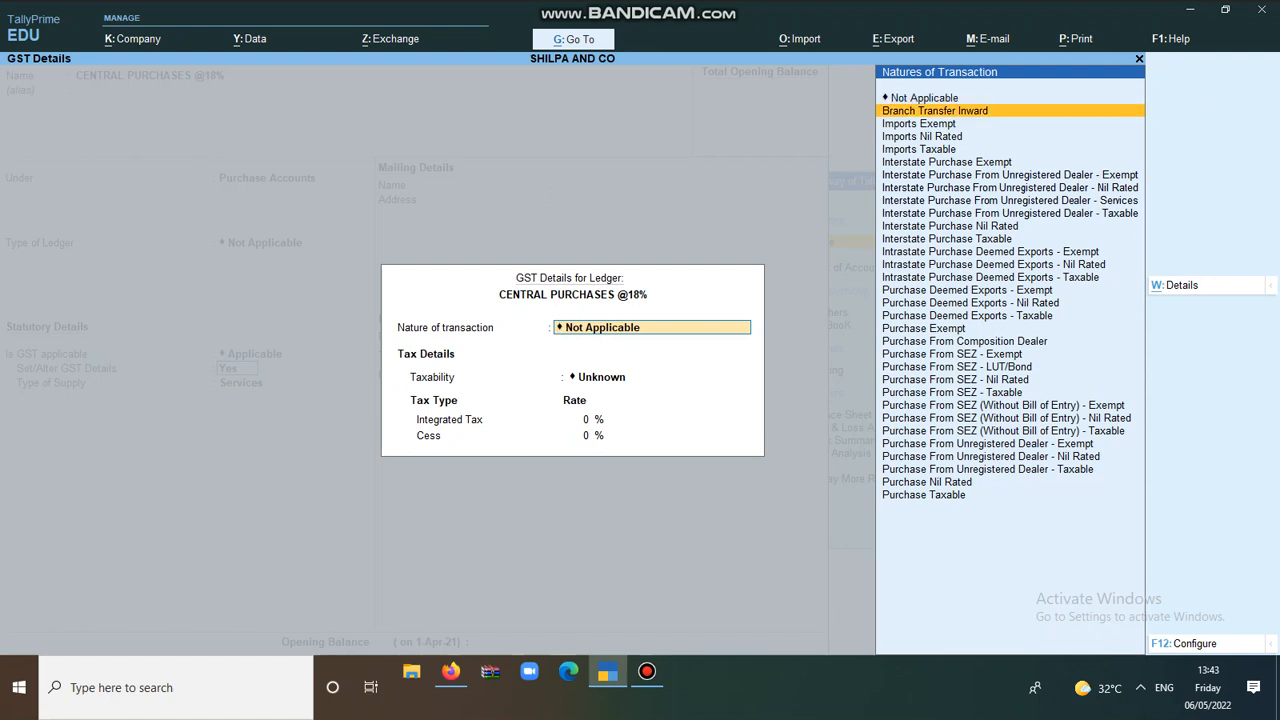
key(Return)
text(18)
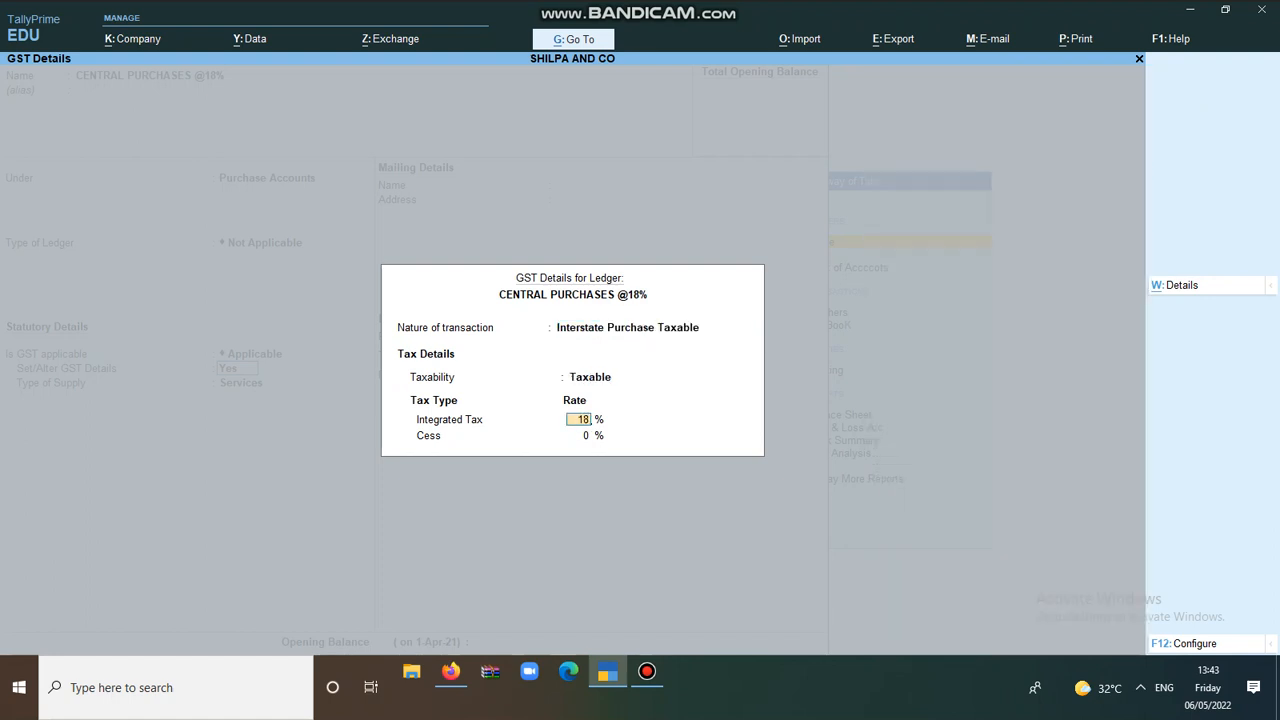
key(Return)
key(Return)
Set the purchase ledger's type of supply to Goods and save the ledger without bank details
key(Up)
key(Return)
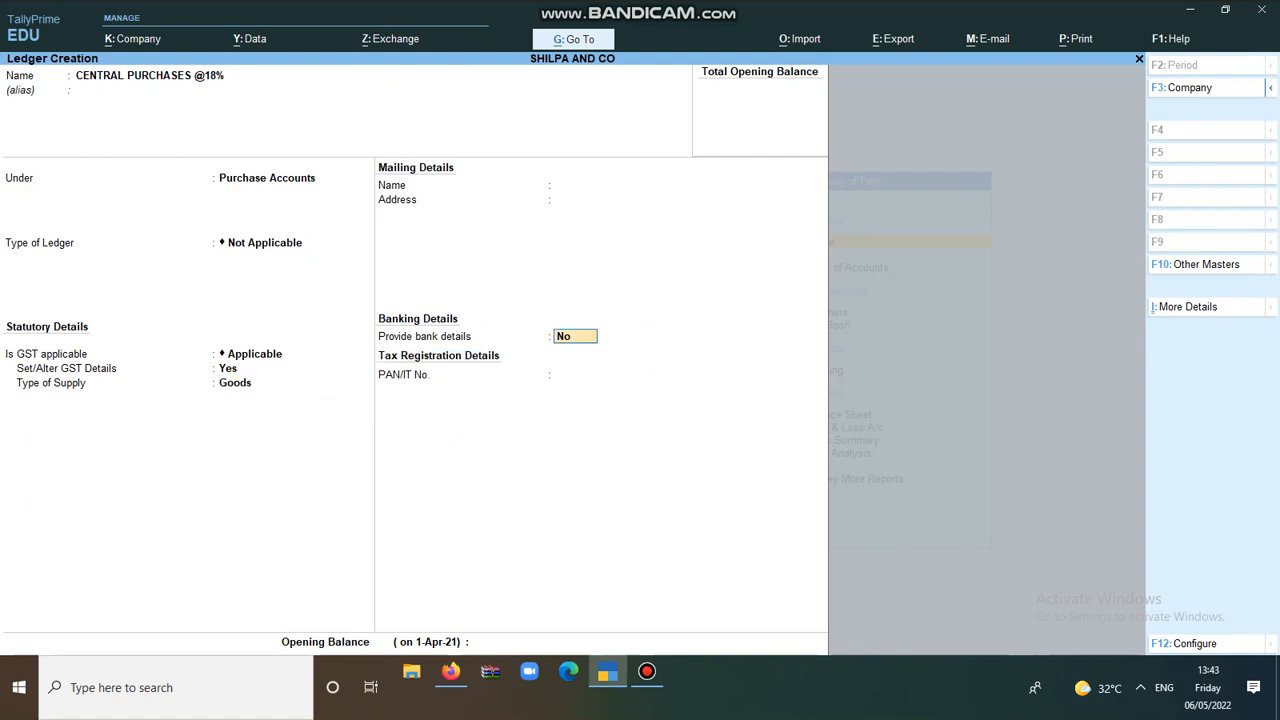
key(Return)
key(Return)
key(Return)
text(INPUT)
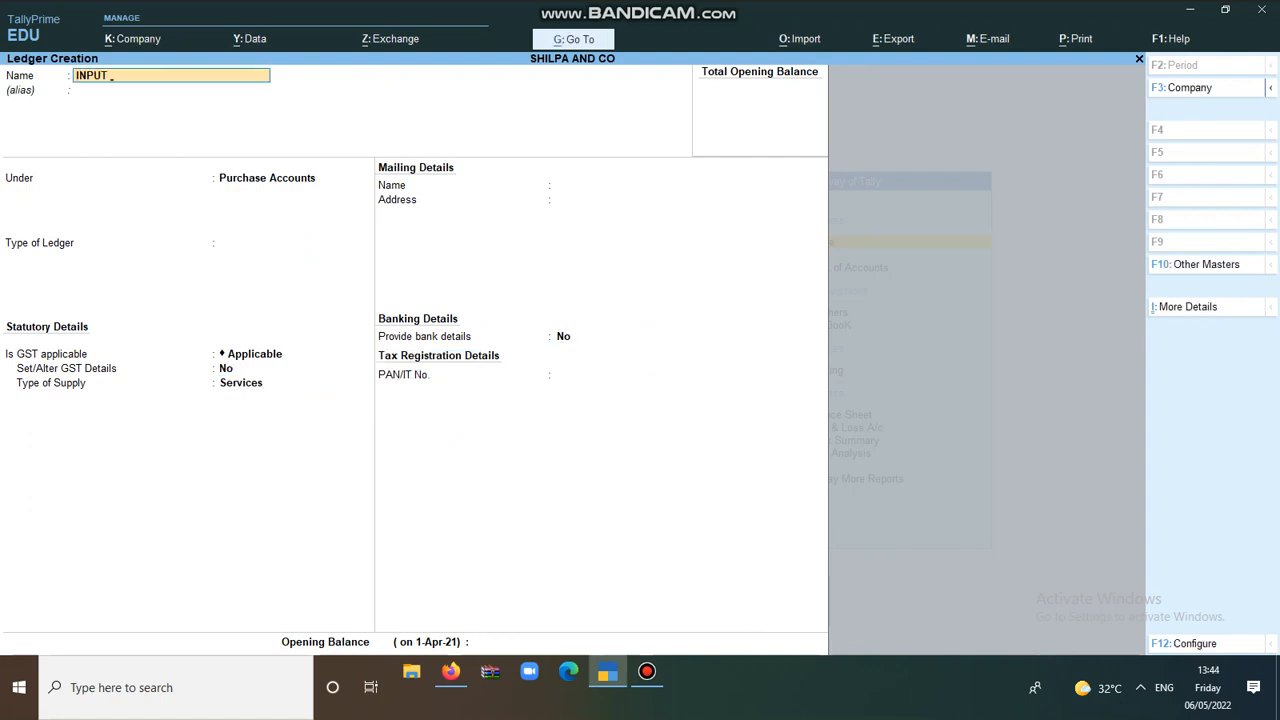
text( IGST @18%)
key(Return)
text(D)
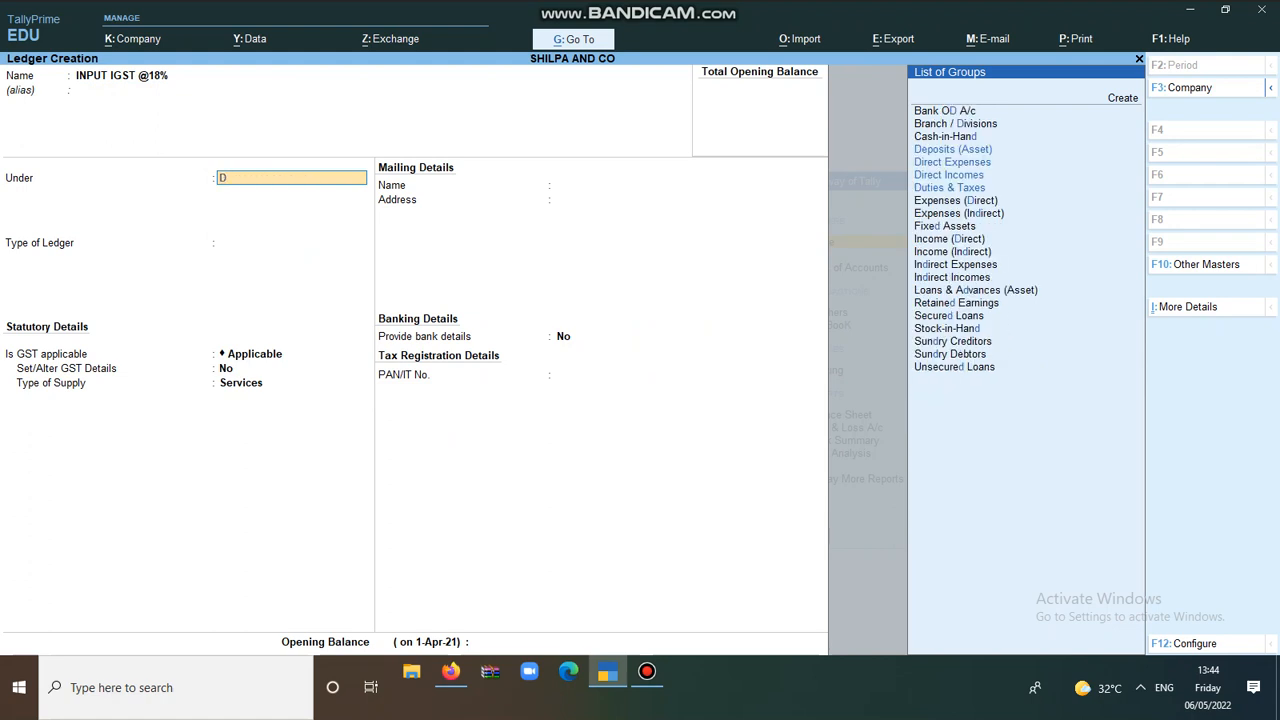
key(Down)
key(Down)
key(Down)
key(Down)
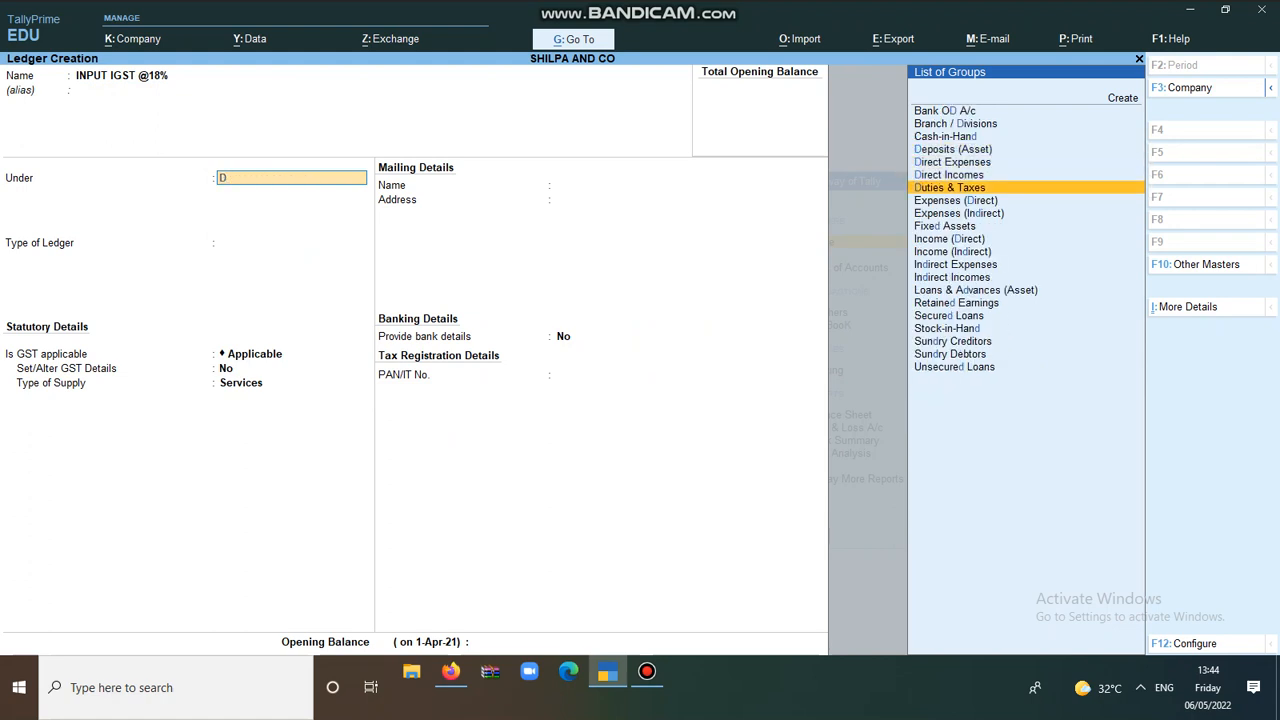
key(Return)
Set the tax ledger's duty type to GST, its tax type to Integrated Tax and the calculation percentage to 18%
key(Up)
key(Return)
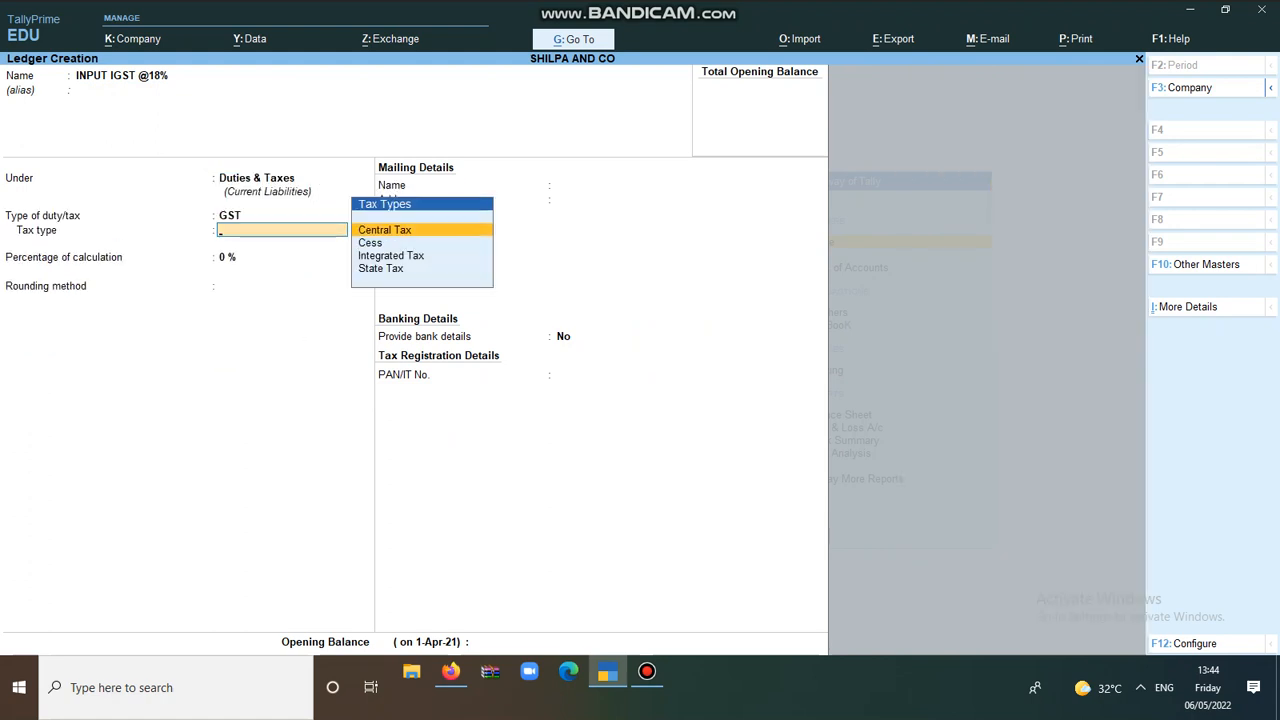
key(Down)
key(Down)
key(Return)
text(18)
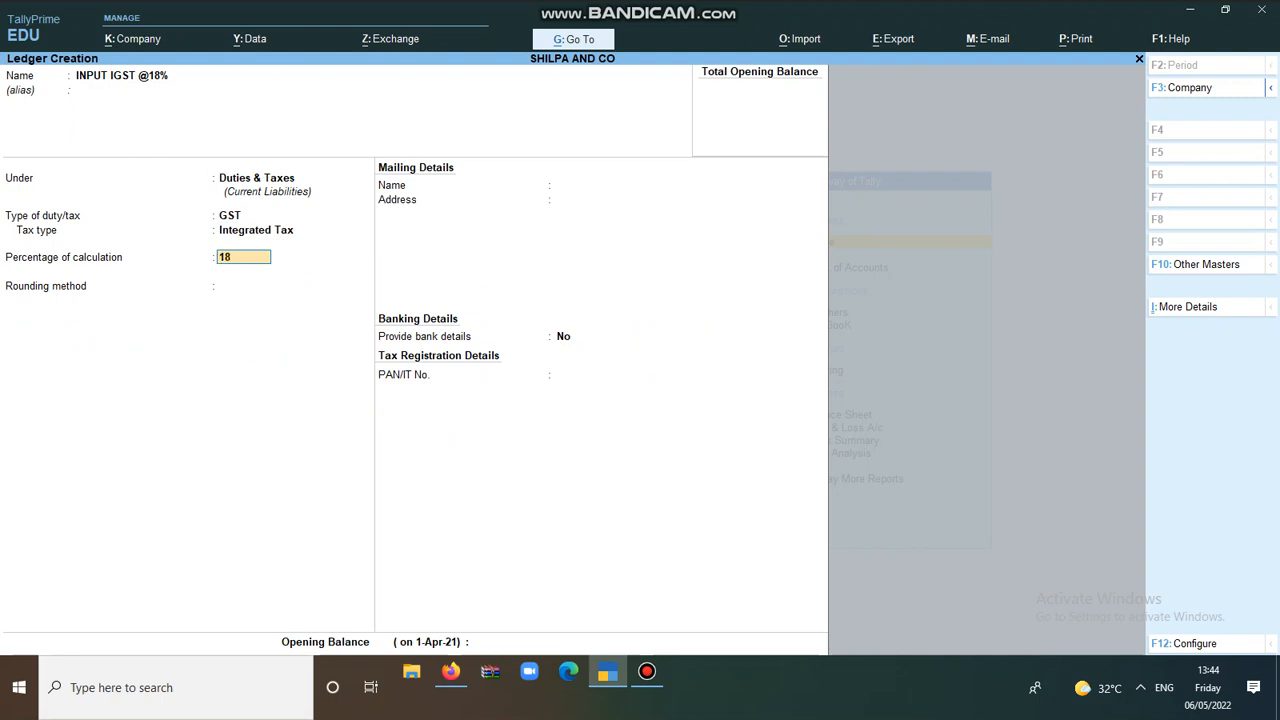
key(Return)
Apply Normal Rounding with a limit of 1 to the tax ledger and save it
key(Down)
key(Down)
key(Return)
text(1)
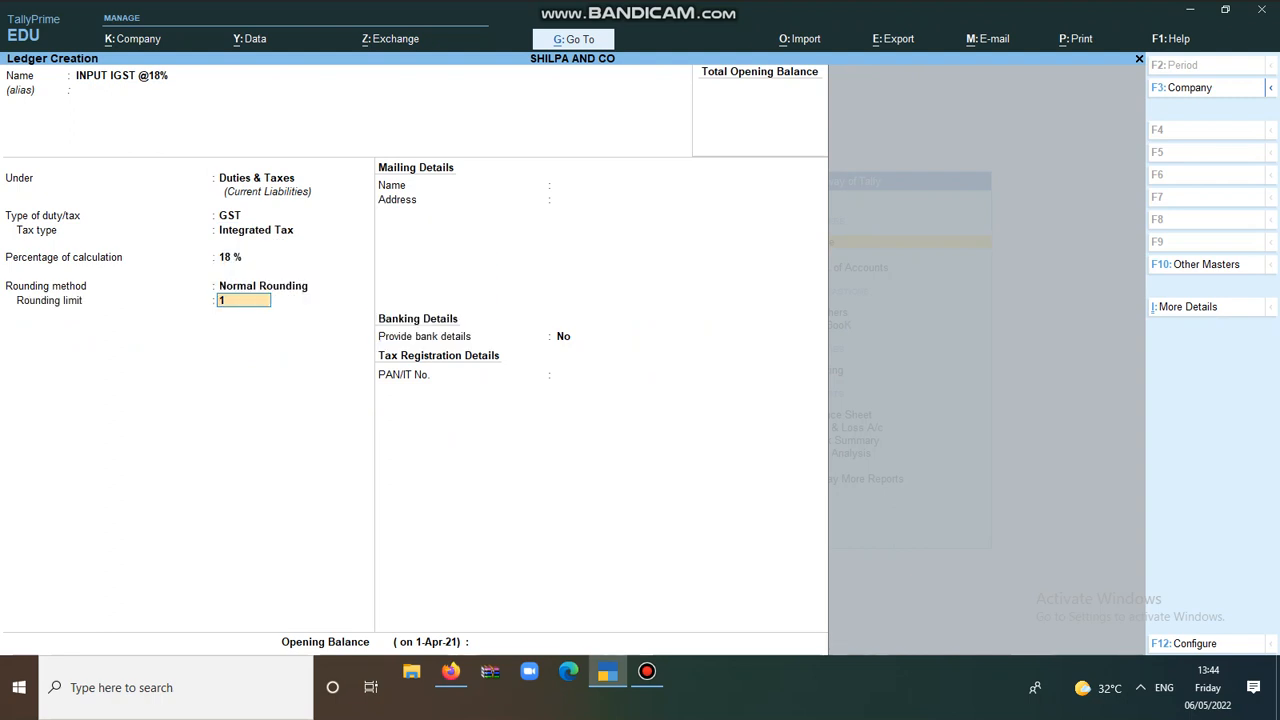
key(Return)
key(Return)
key(Return)
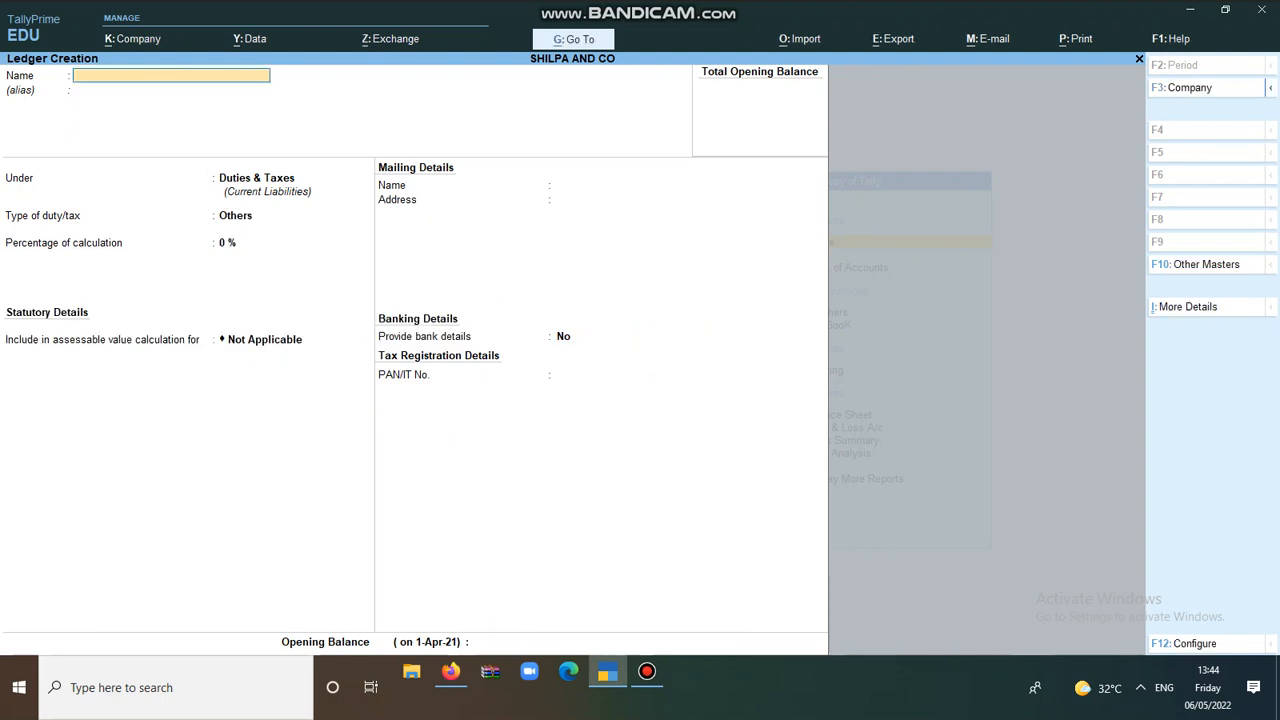
Enter a new ledger named NNN AND CO under Sundry Creditors without bill-by-bill balances
text(NNN AND CO)
key(Return)
text(S)
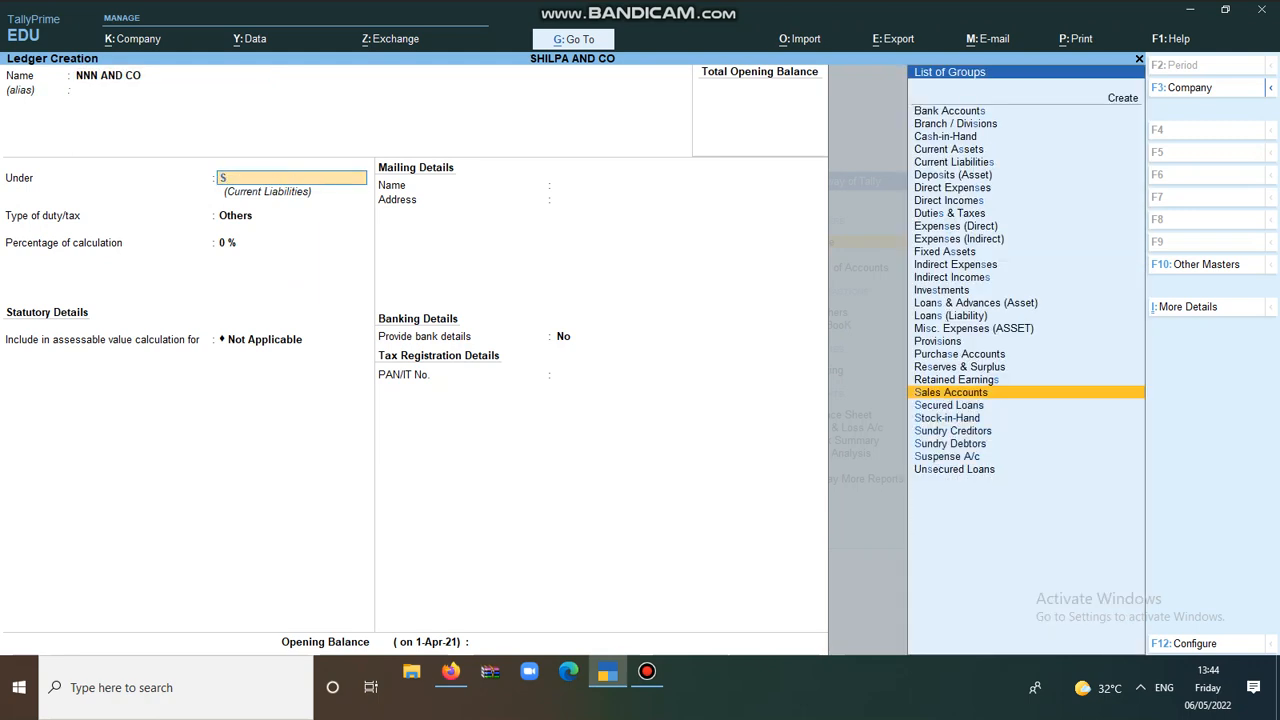
key(Down)
key(Down)
key(Down)
key(Return)
key(Return)
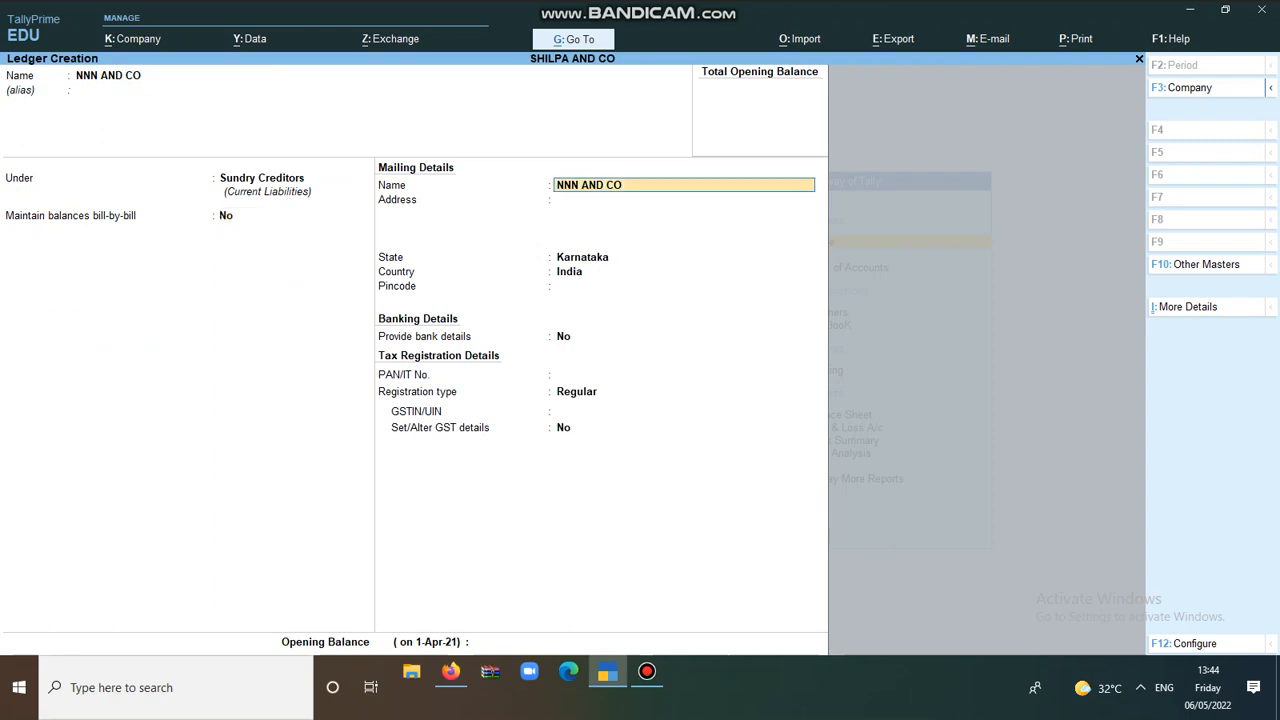
Set the supplier ledger's state to Maharashtra in its mailing details, keeping India as the country
key(Return)
key(Return)
key(Return)
key(Return)
key(BackSpace)
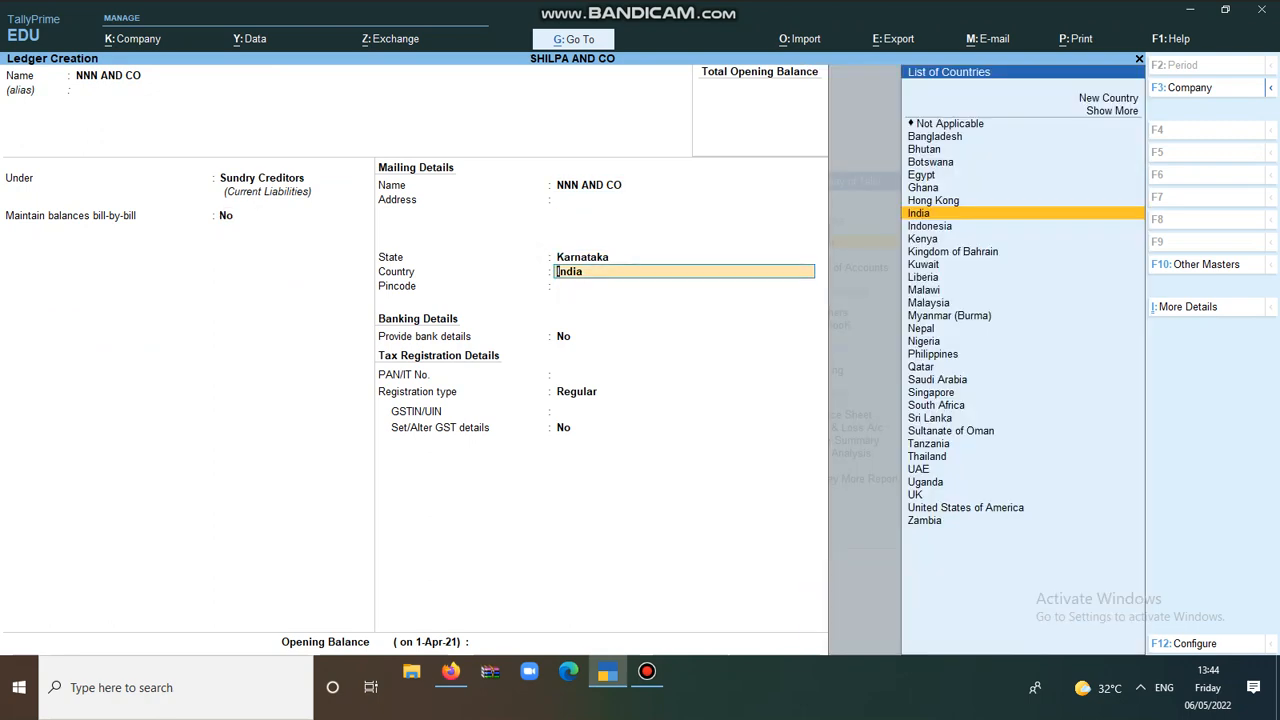
key(BackSpace)
text(M)
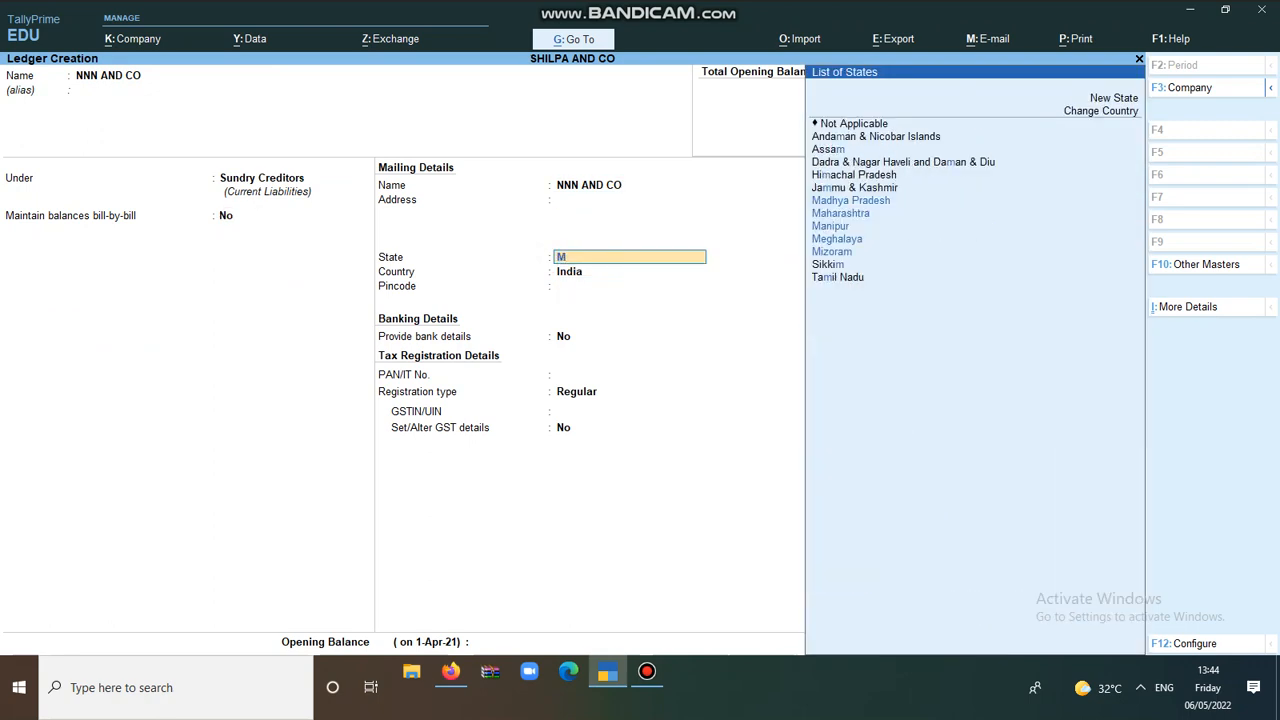
key(Down)
key(Down)
key(Return)
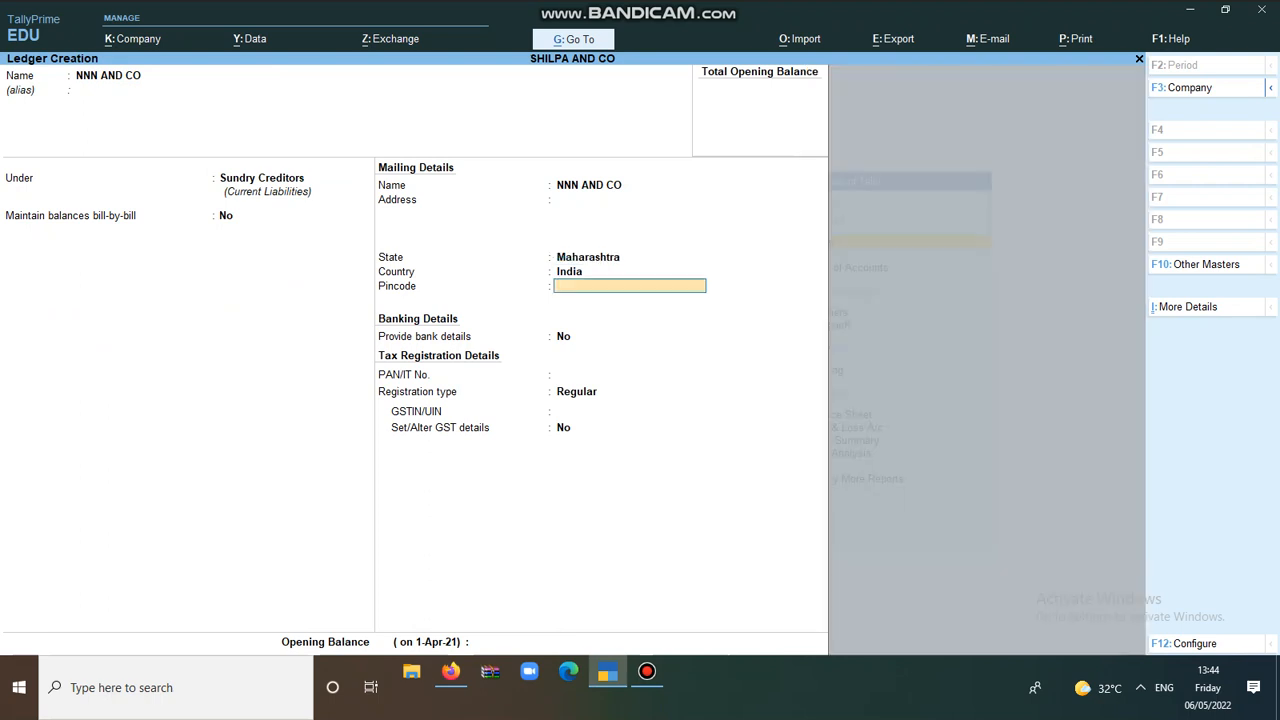
Enter the supplier's GSTIN with the Regular registration type and save the ledger without an opening balance
key(Return)
key(Return)
key(Return)
key(Return)
text(29)
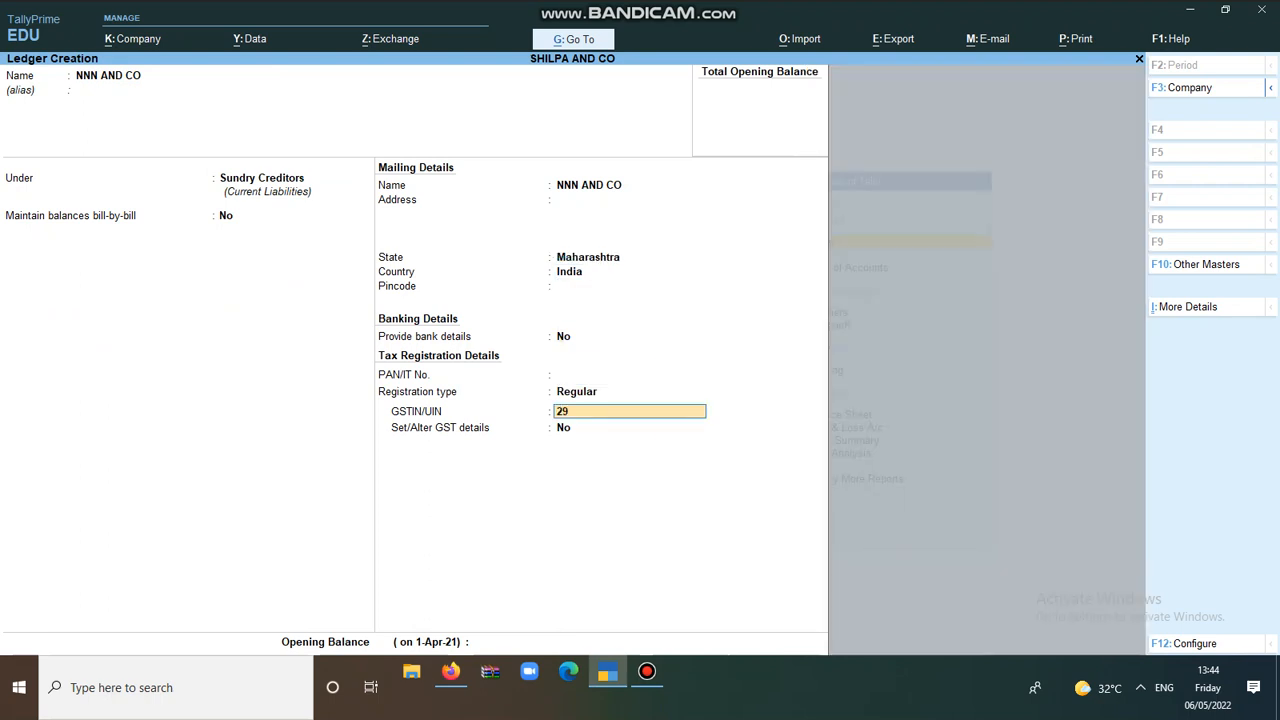
text(KKKKK1234A1Z5)
key(Return)
key(Return)
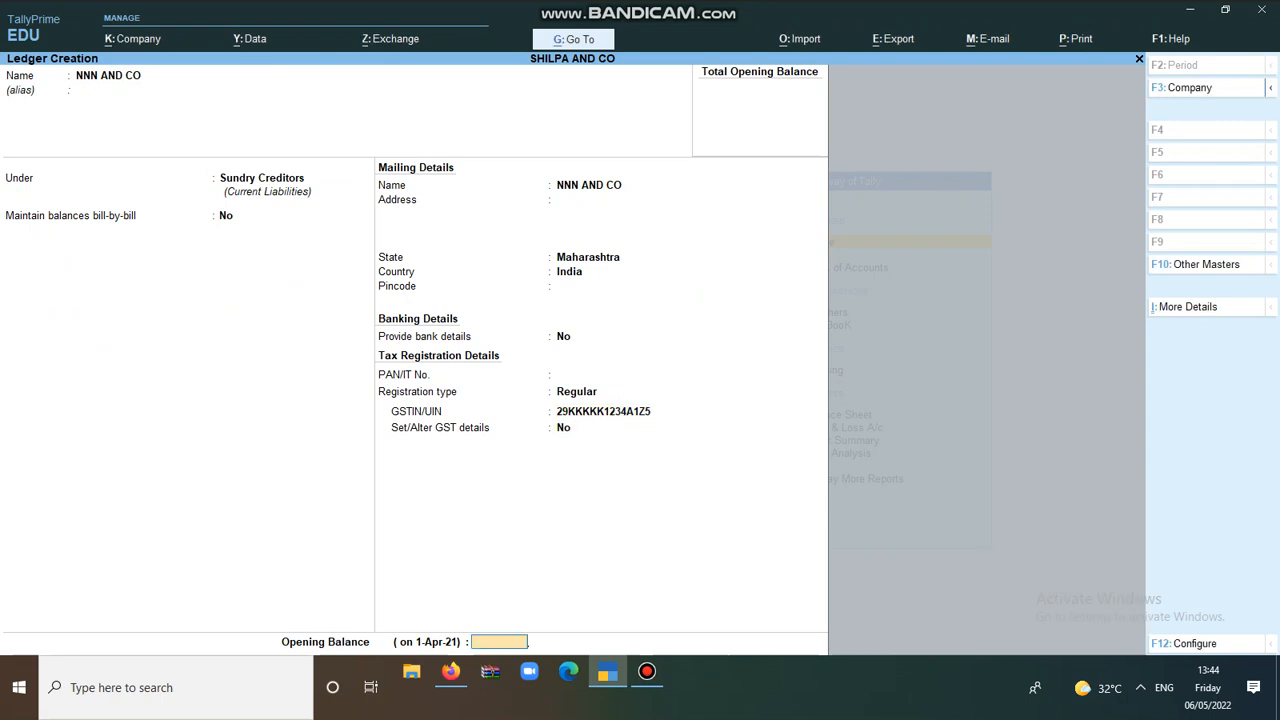
key(Return)
key(Return)
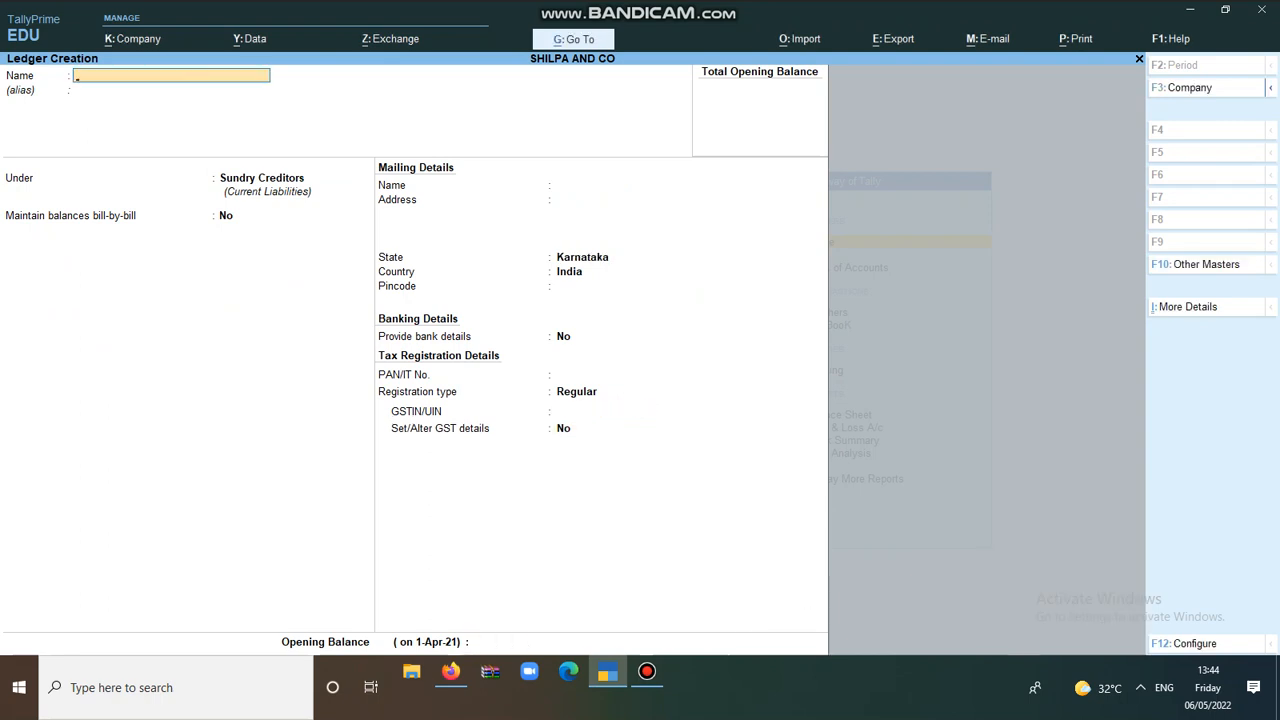
Leave ledger creation and start a stock item named BAMBOO FURNITURE without part number, description or default invoicing ledgers
key(Escape)
key(Down)
key(Down)
key(Down)
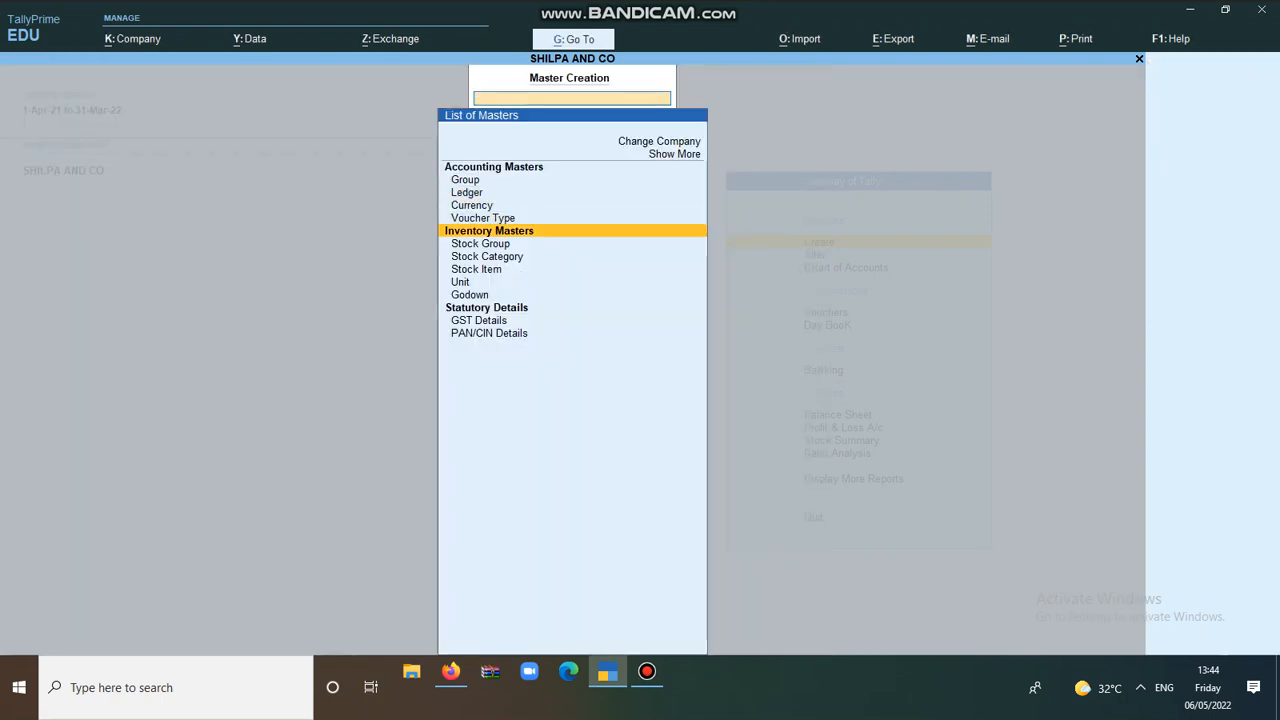
key(Down)
key(Down)
key(Down)
key(Return)
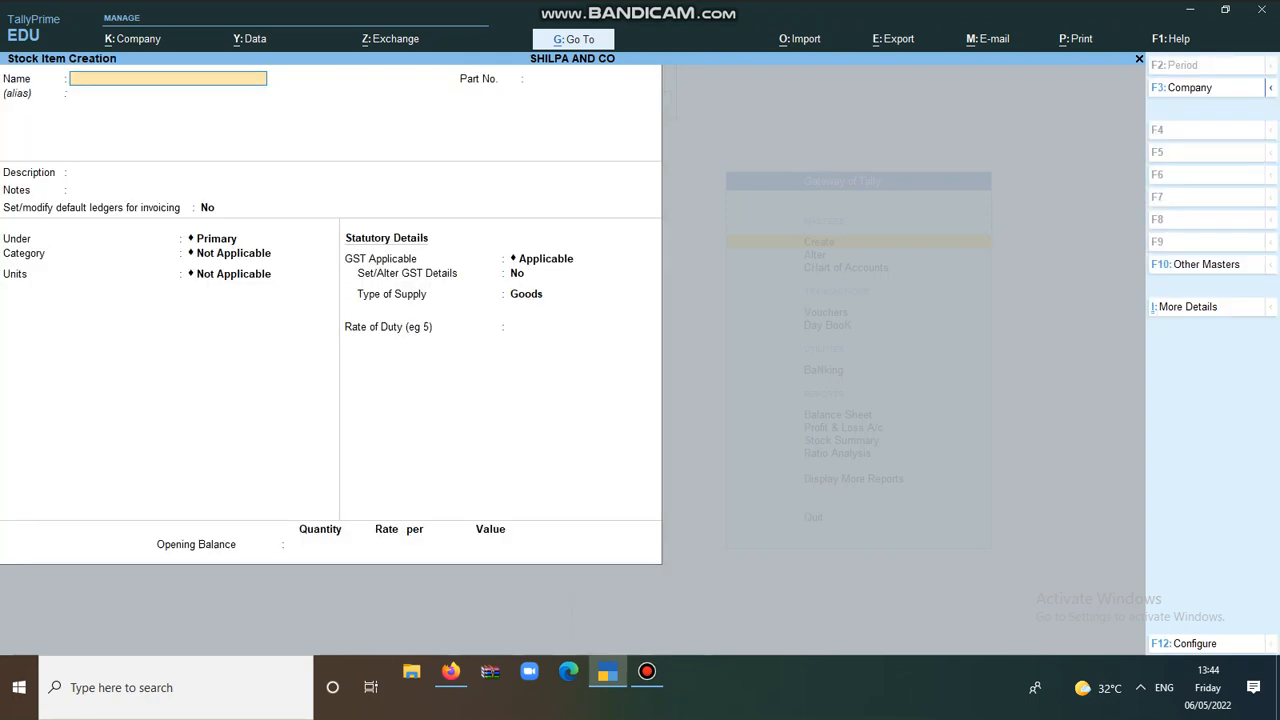
text(BAMBOO FURNITURE)
key(Return)
key(Return)
key(Return)
key(Return)
key(Return)
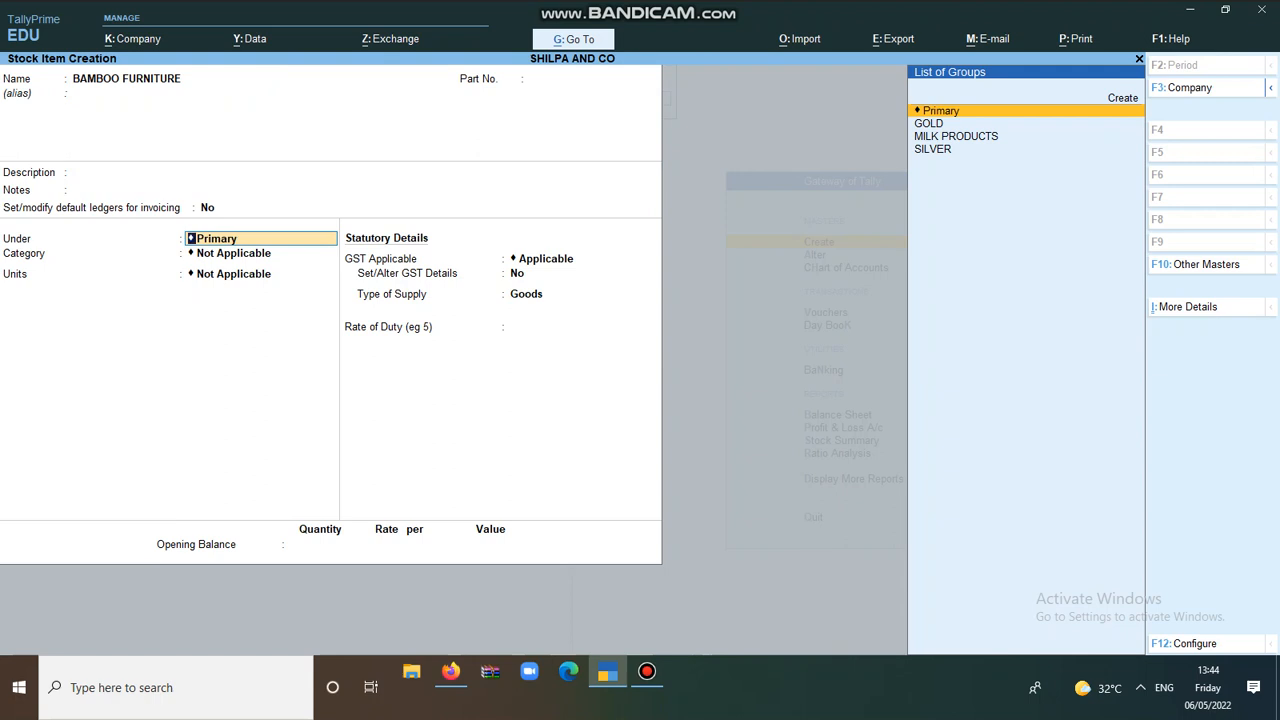
Create a stock group named FURNITURE under Primary without GST details and place the stock item in it
key(alt+c)
text(F)
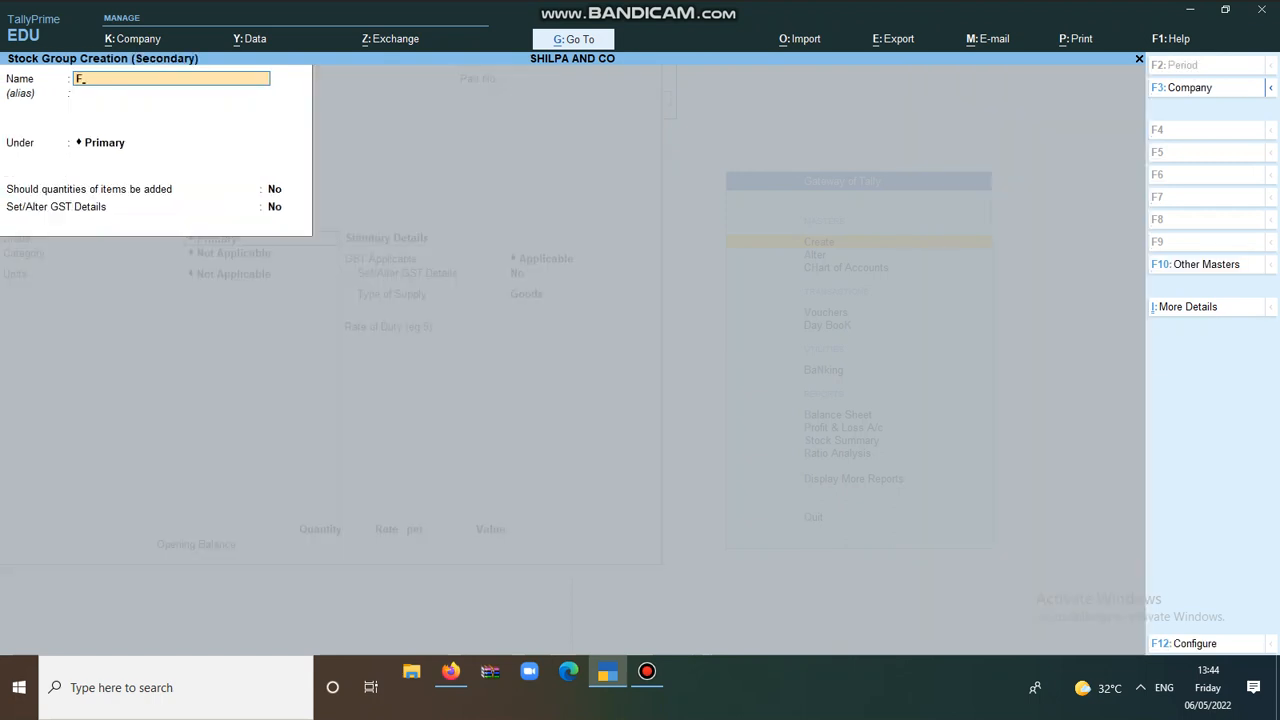
text(URNITURE)
key(Return)
key(Return)
key(Return)
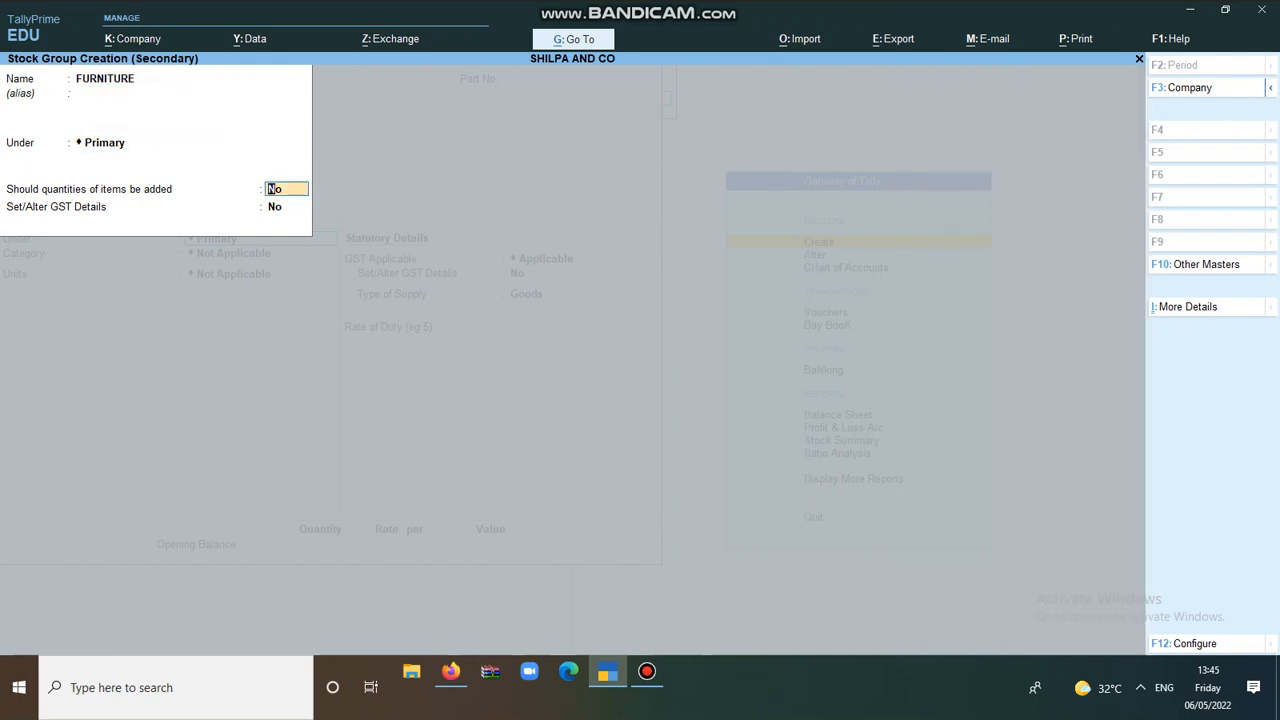
key(Return)
key(Return)
key(Return)
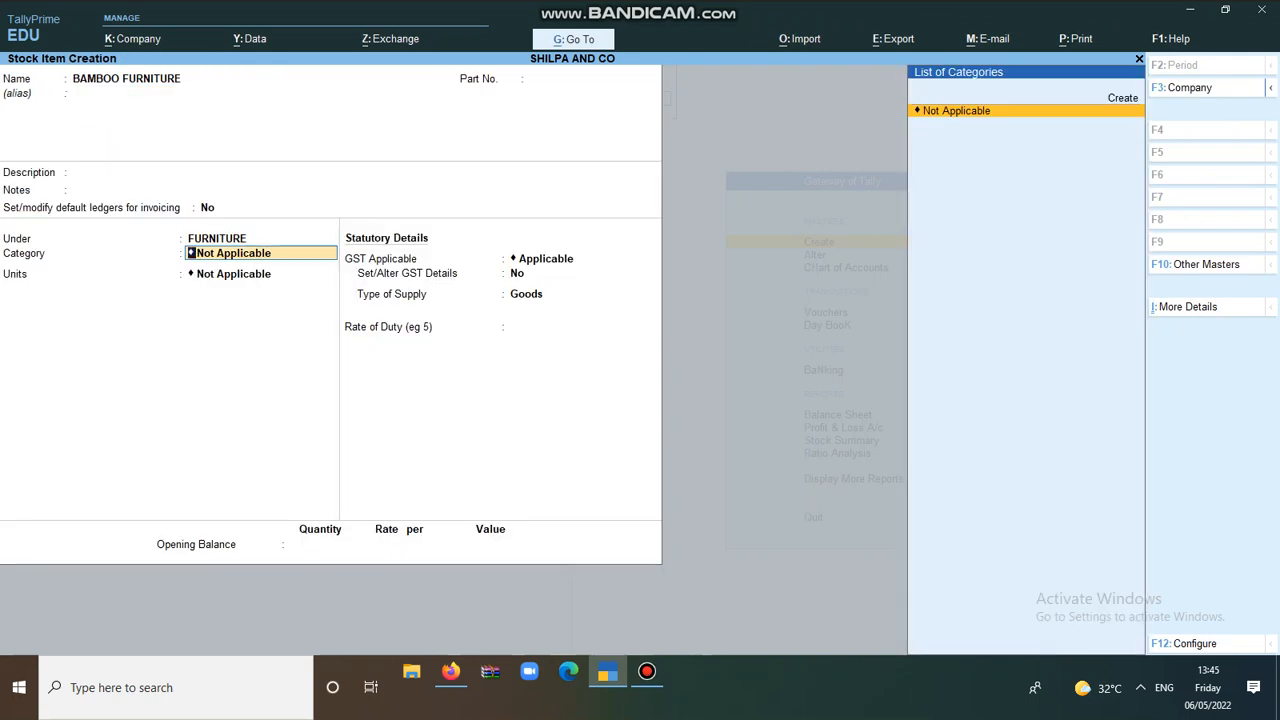
Create a simple unit PCS with formal name PIECES and UQC PCS-PIECES for the item, without alternate units or additional details
key(Return)
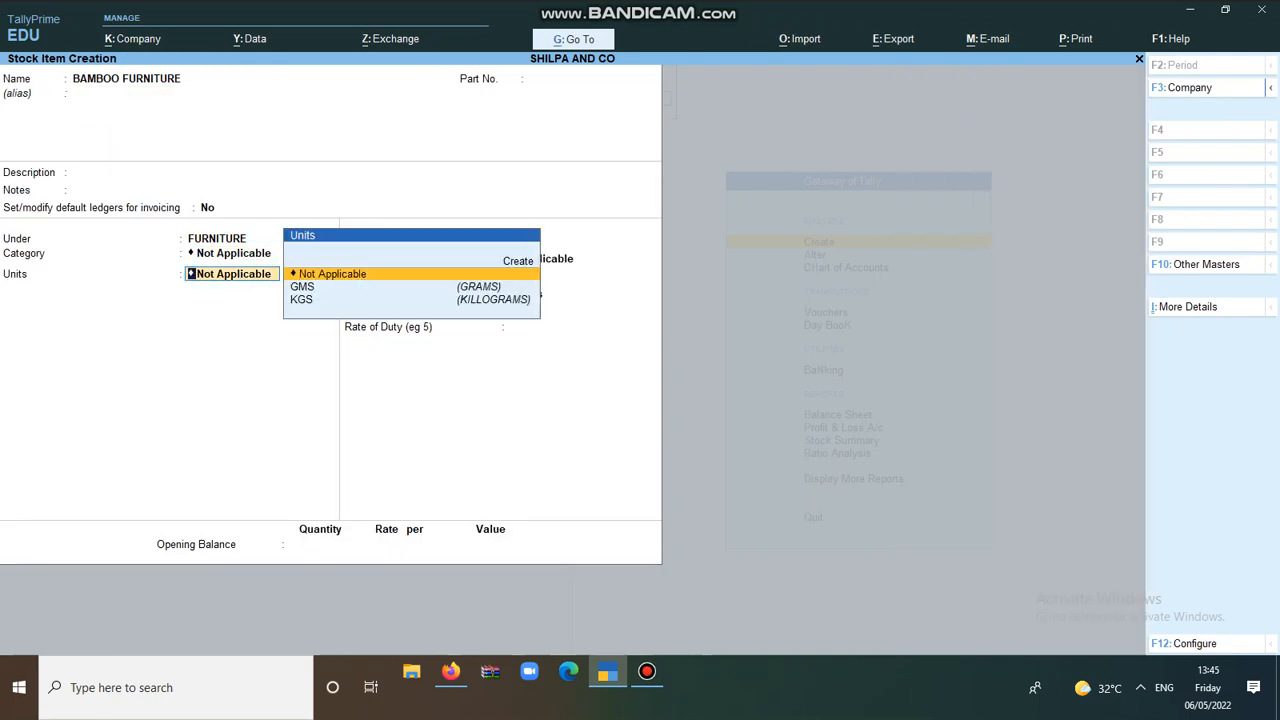
key(alt+c)
key(Return)
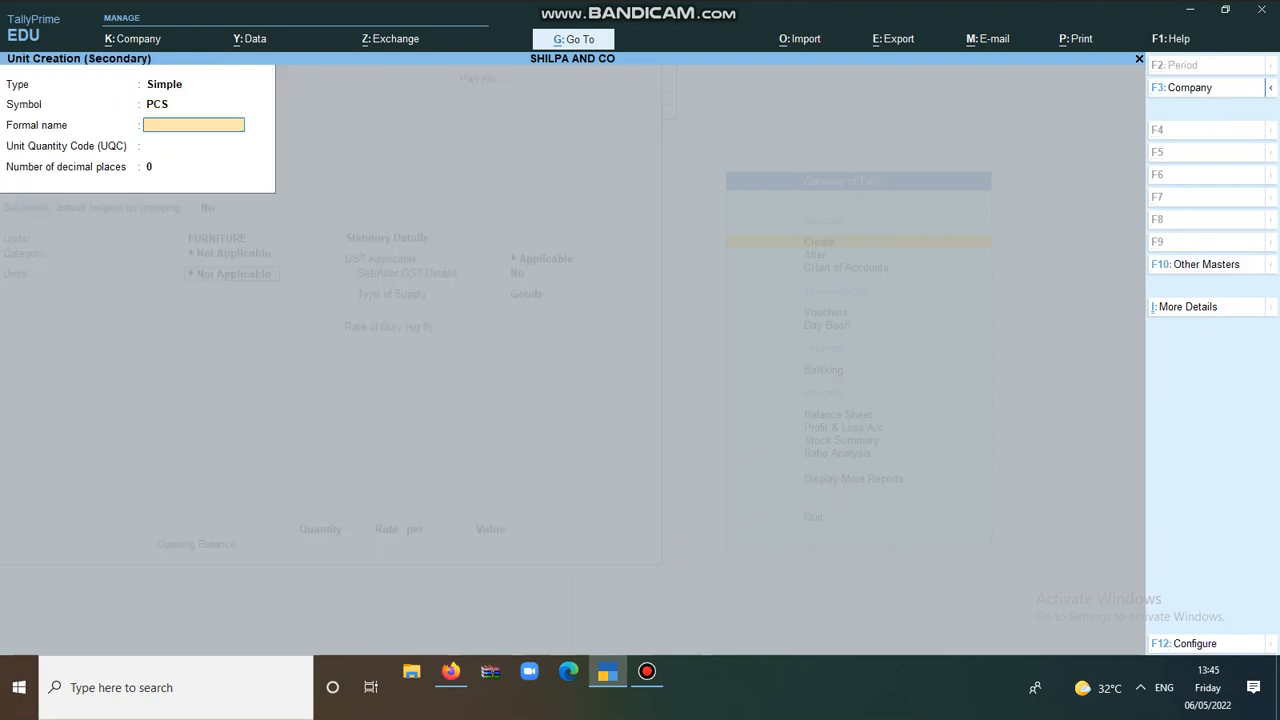
text(PIECES)
key(Return)
key(BackSpace)
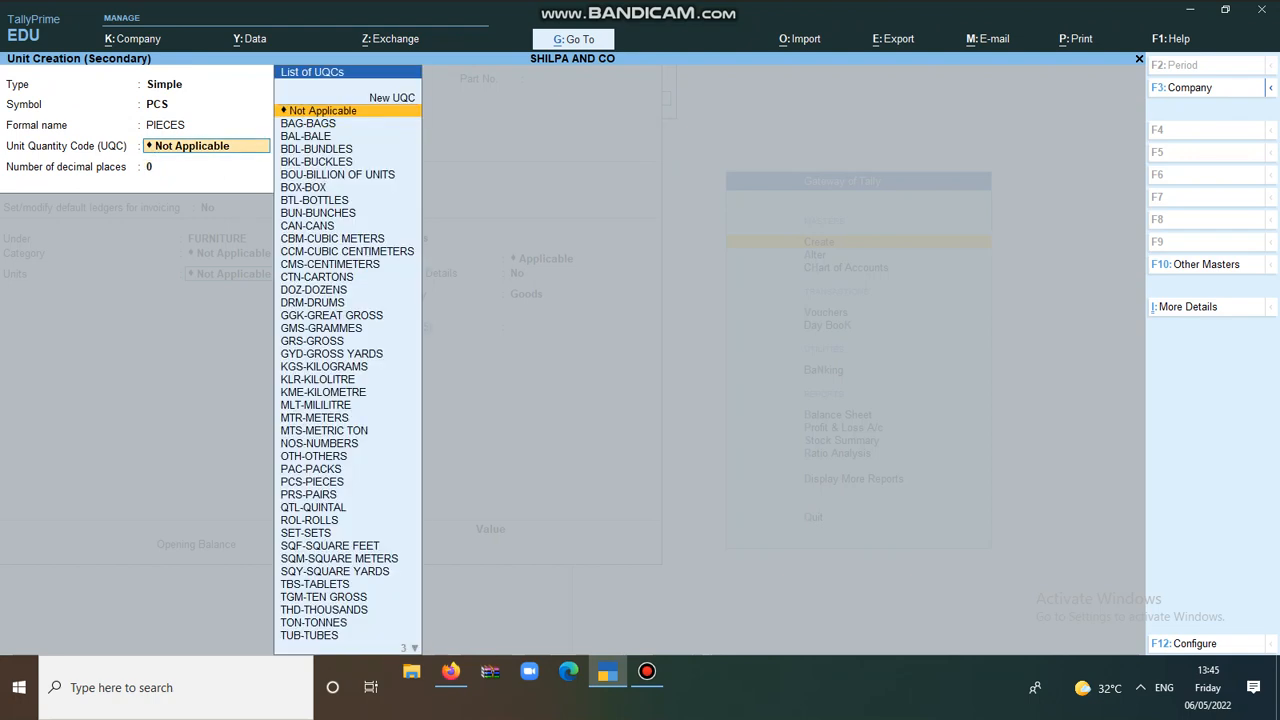
text(P)
key(Down)
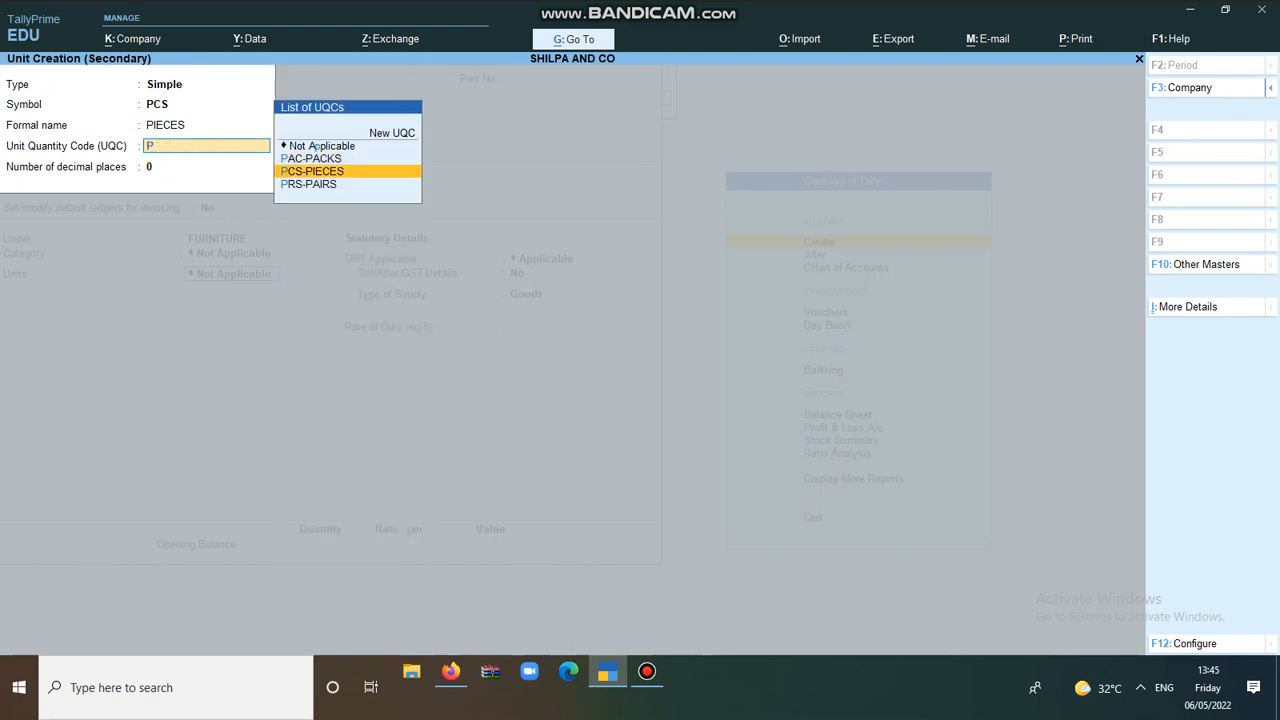
key(Return)
key(Return)
key(Return)
key(Return)
key(Return)
key(Return)
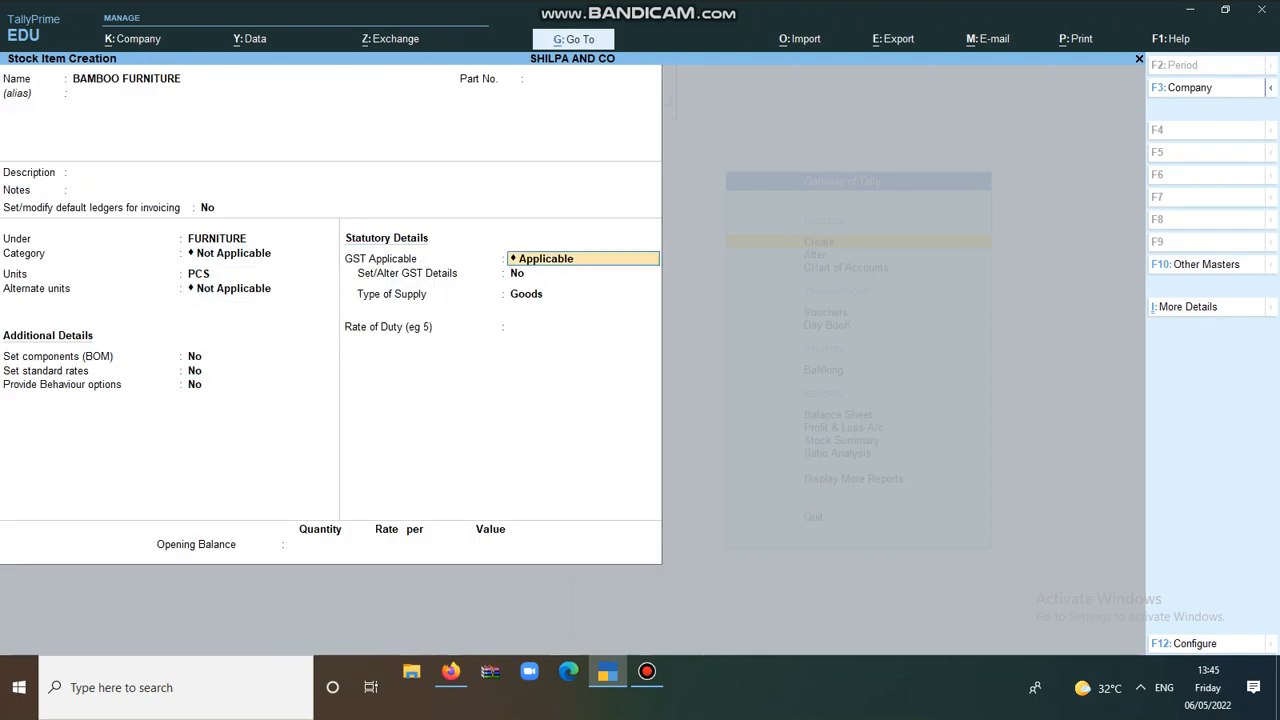
Enable GST details for BAMBOO FURNITURE with calculation type On Value and taxability Taxable
key(Return)
key(y)
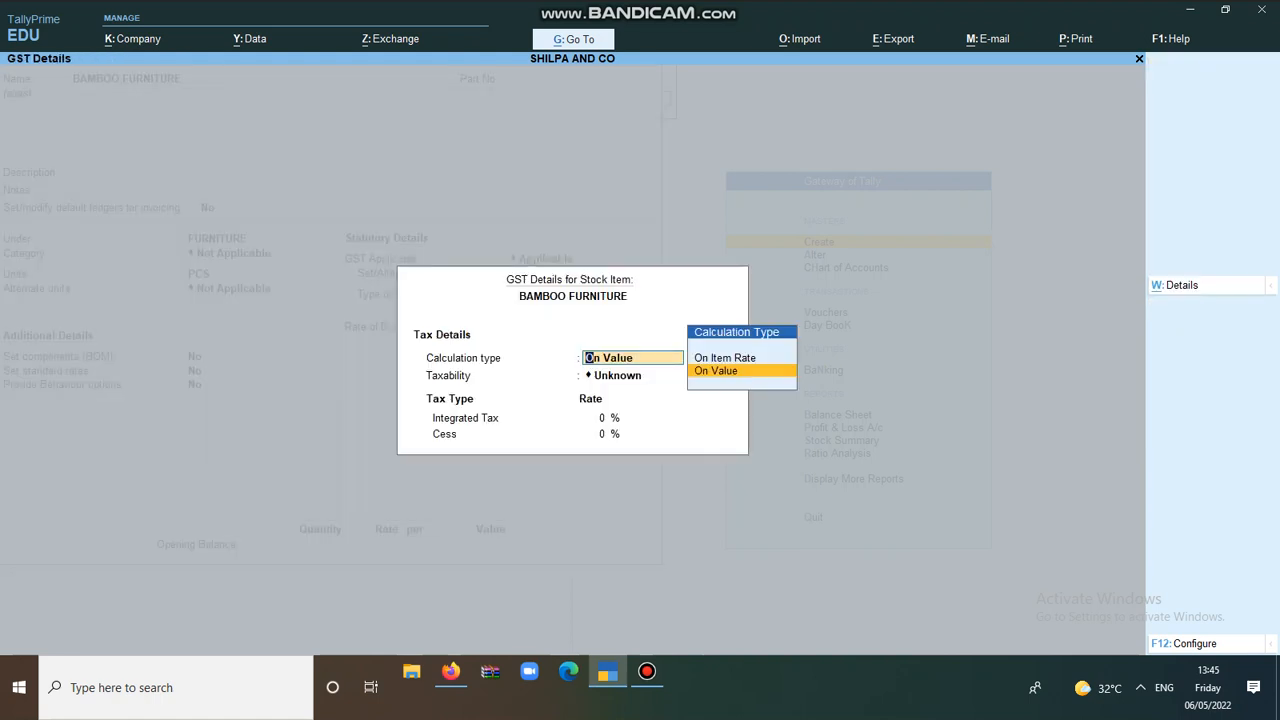
key(Return)
key(Down)
key(Down)
key(Down)
key(Return)
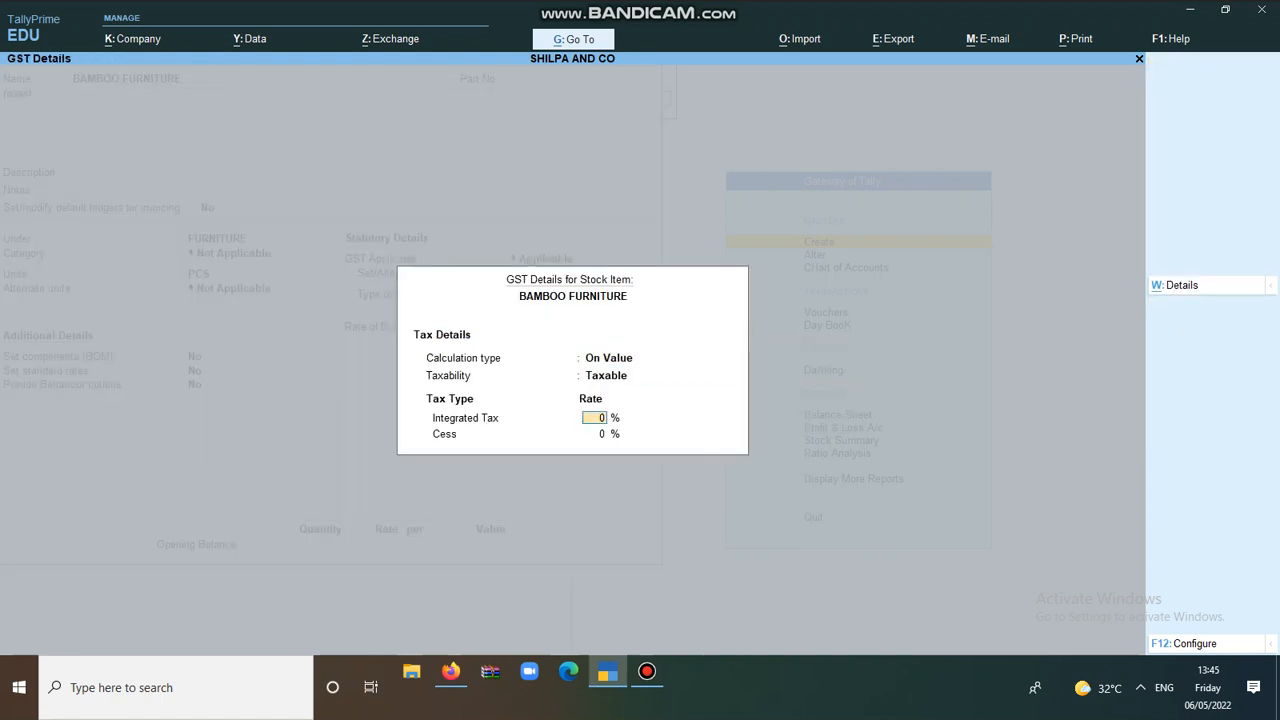
Enter the integrated tax rate for BAMBOO FURNITURE and save the stock item
text(1)
key(Return)
key(Return)
key(Return)
key(Return)
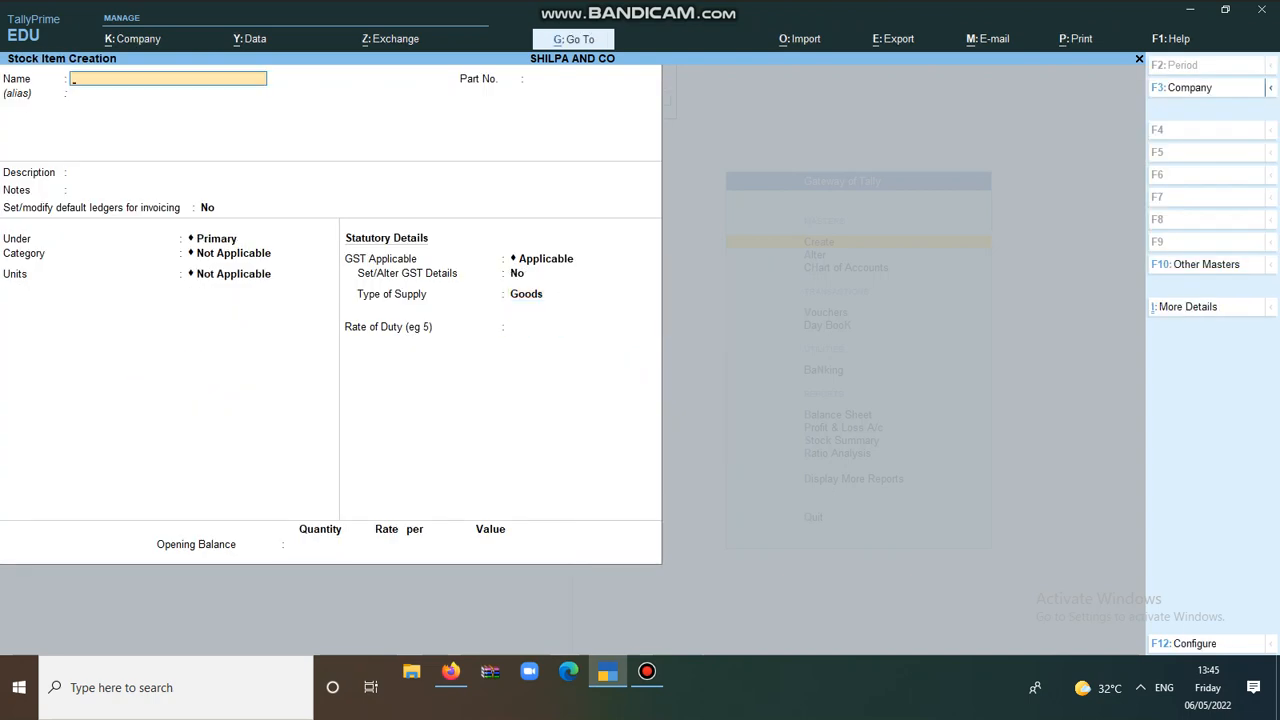
Name the next stock item WRIST WATCHES, leaving the part number, description and default ledger settings unchanged
text(WRIST WATCHES)
key(Return)
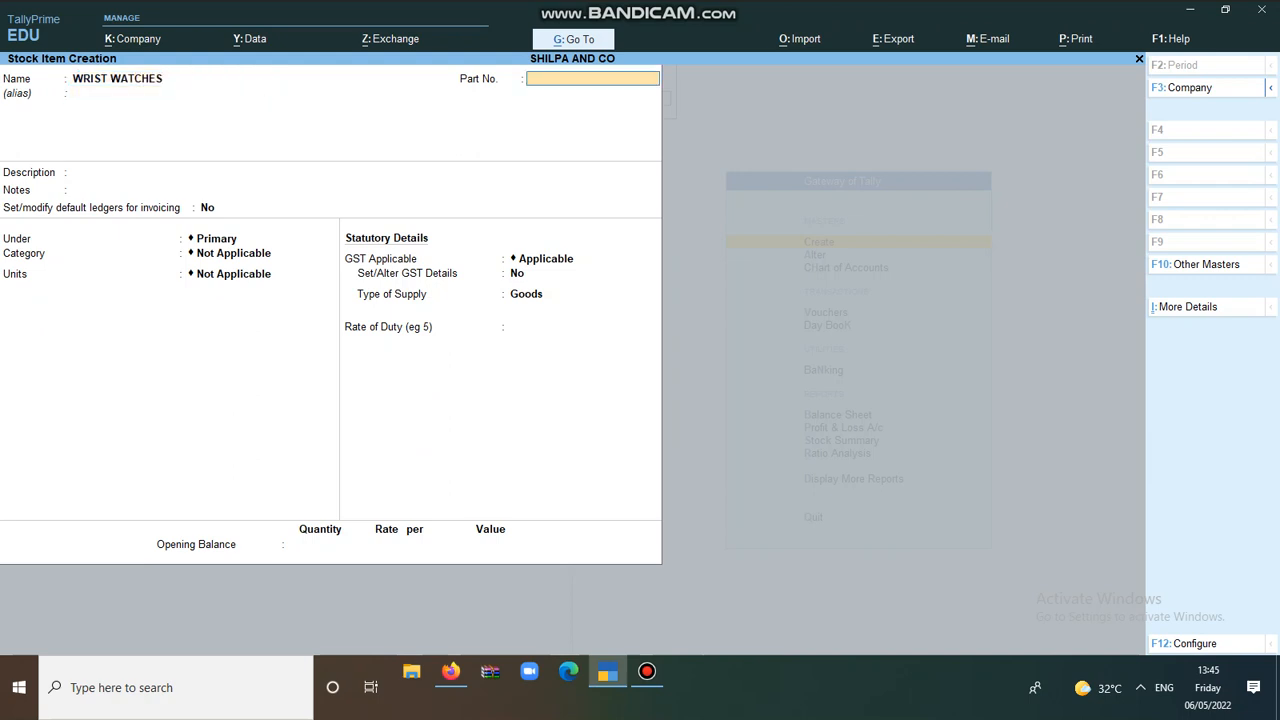
key(Return)
key(Return)
key(Return)
key(Return)
Create a stock group named WATCHES under Primary with item quantities added and without GST details, and assign it to the item
key(alt+c)
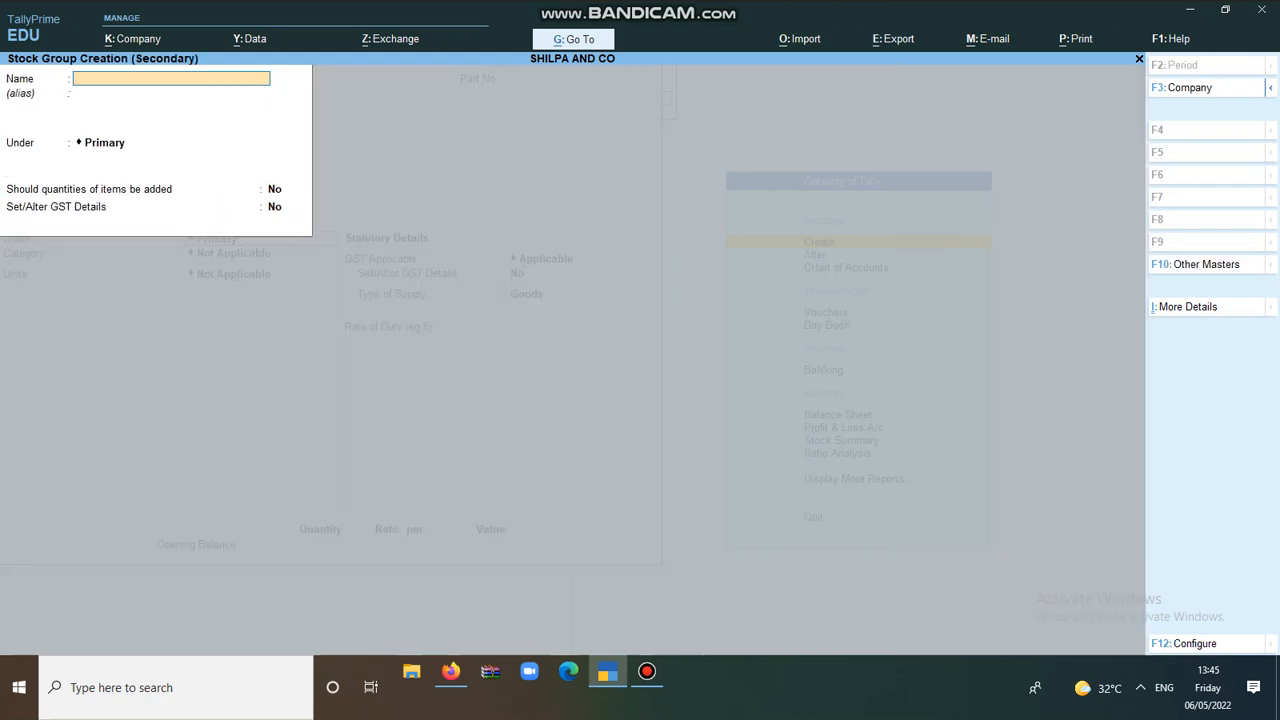
text(WATCHES)
key(Return)
key(Return)
text(Y)
key(Return)
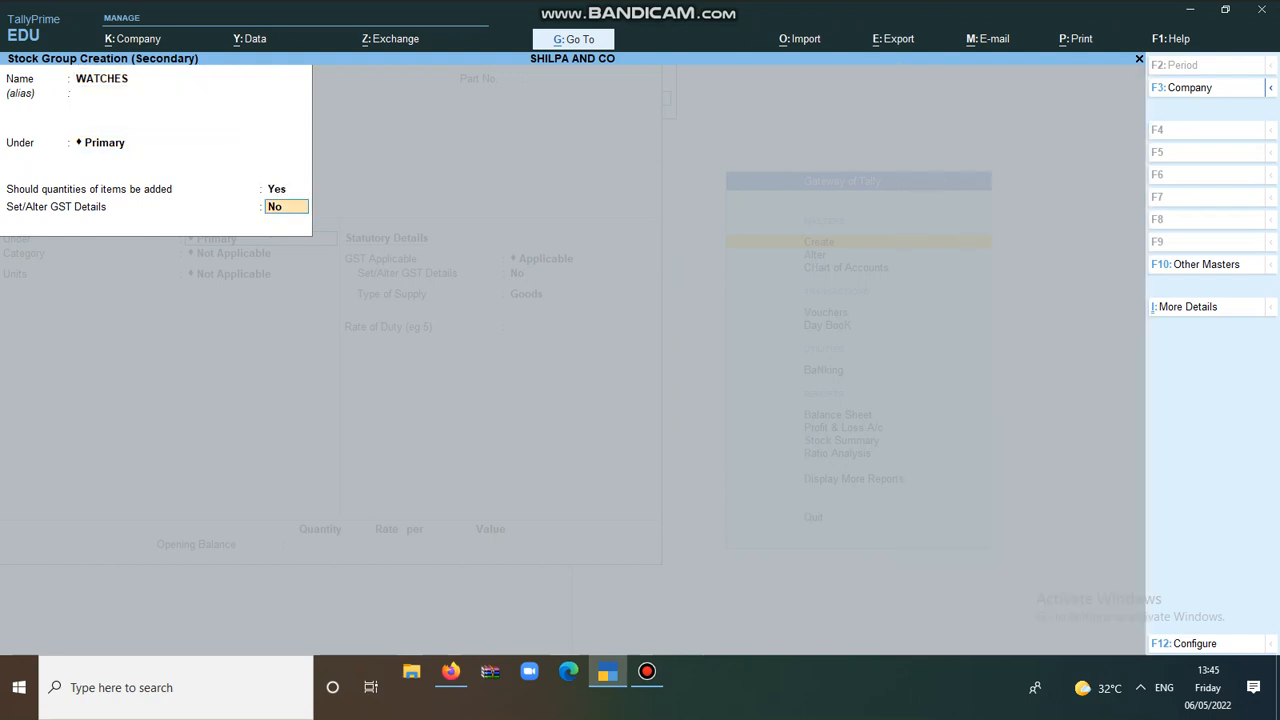
key(Return)
key(Return)
Set the WRIST WATCHES unit to PCS without a category or alternate unit
key(Return)
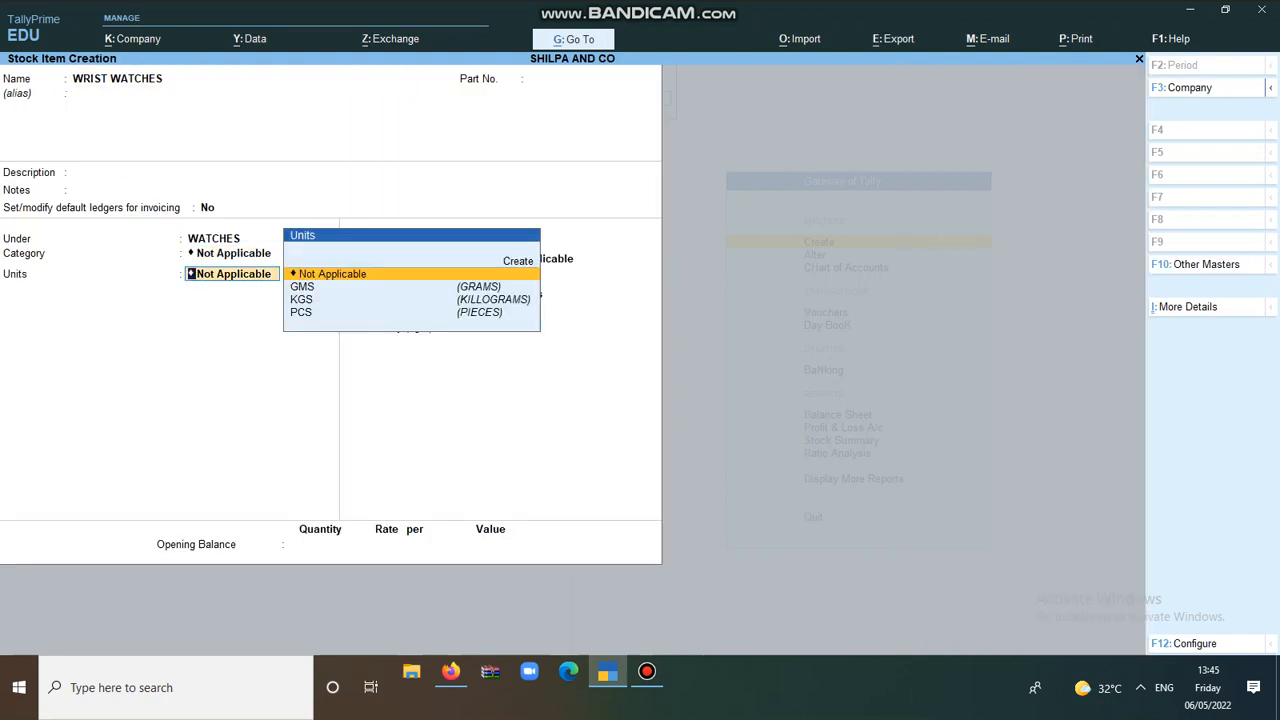
key(Down)
key(Down)
key(Down)
key(Return)
key(Return)
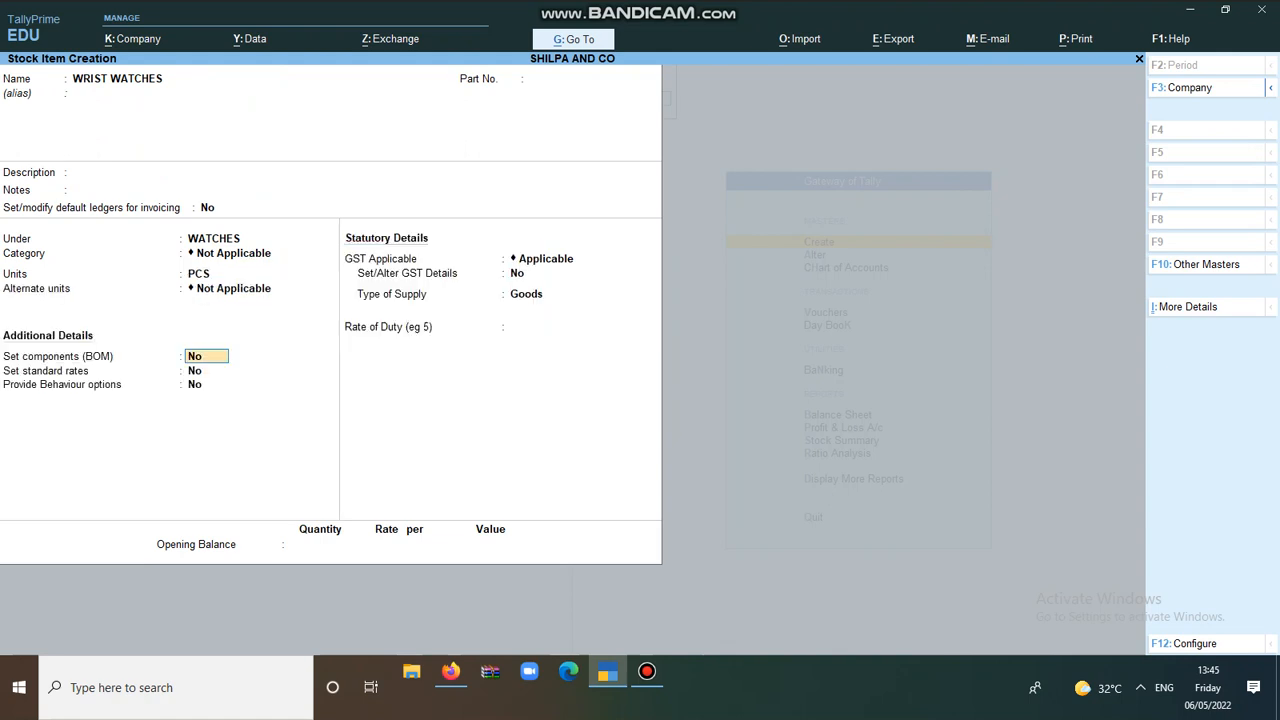
Skip the additional details and enable GST details for WRIST WATCHES as Taxable, calculated On Value
key(Return)
key(Return)
key(Return)
key(Return)
text(y)
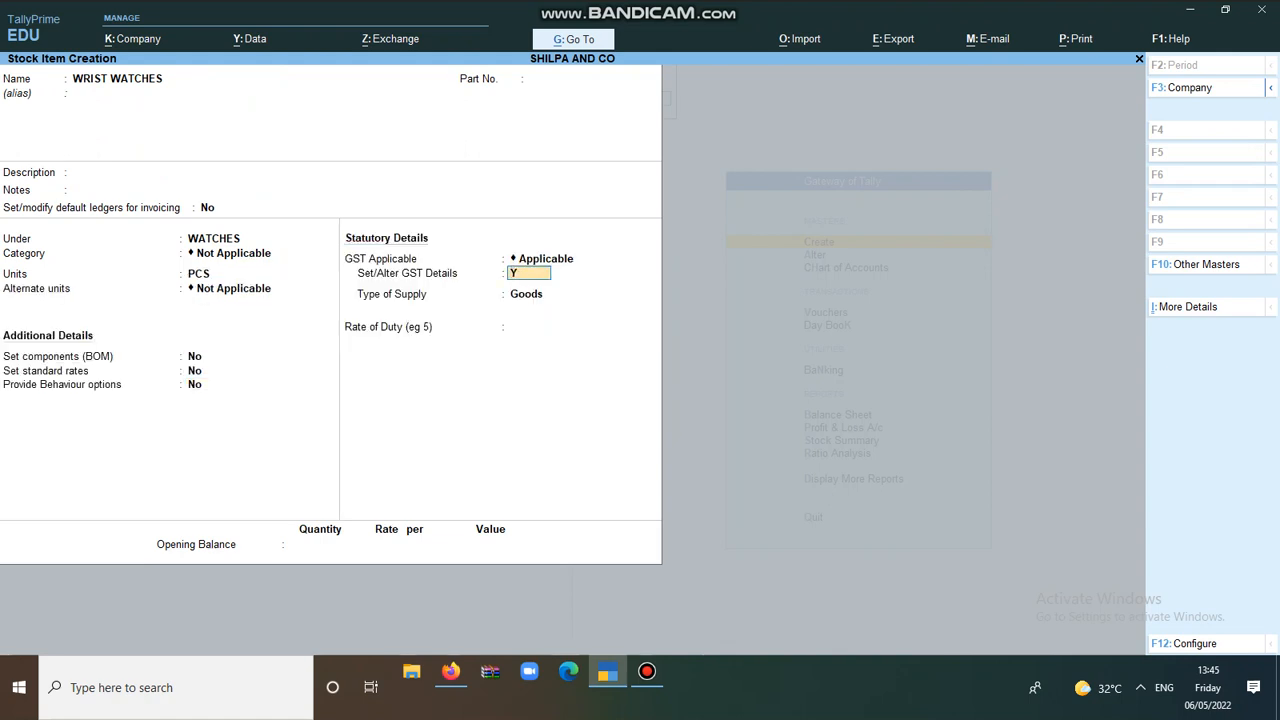
key(Return)
key(Return)
key(Down)
key(Down)
key(Down)
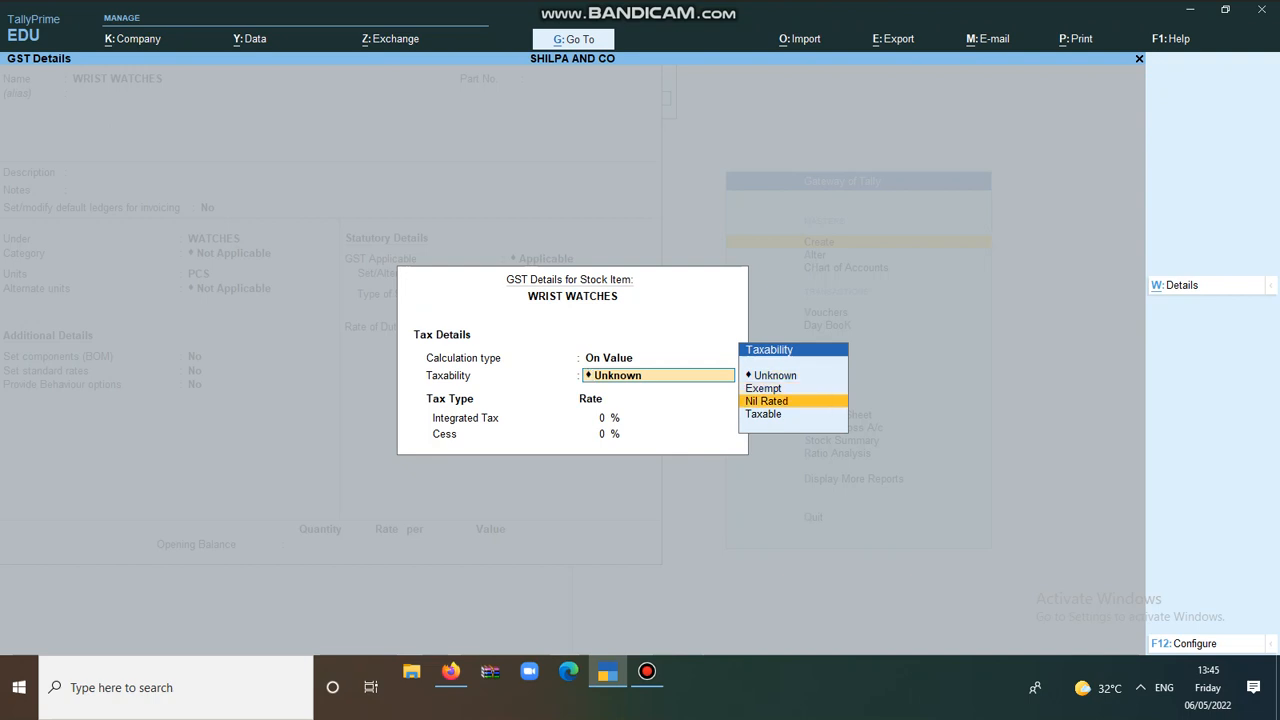
key(Return)
Enter the integrated tax rate for WRIST WATCHES and save the stock item with Goods as supply type
text(1)
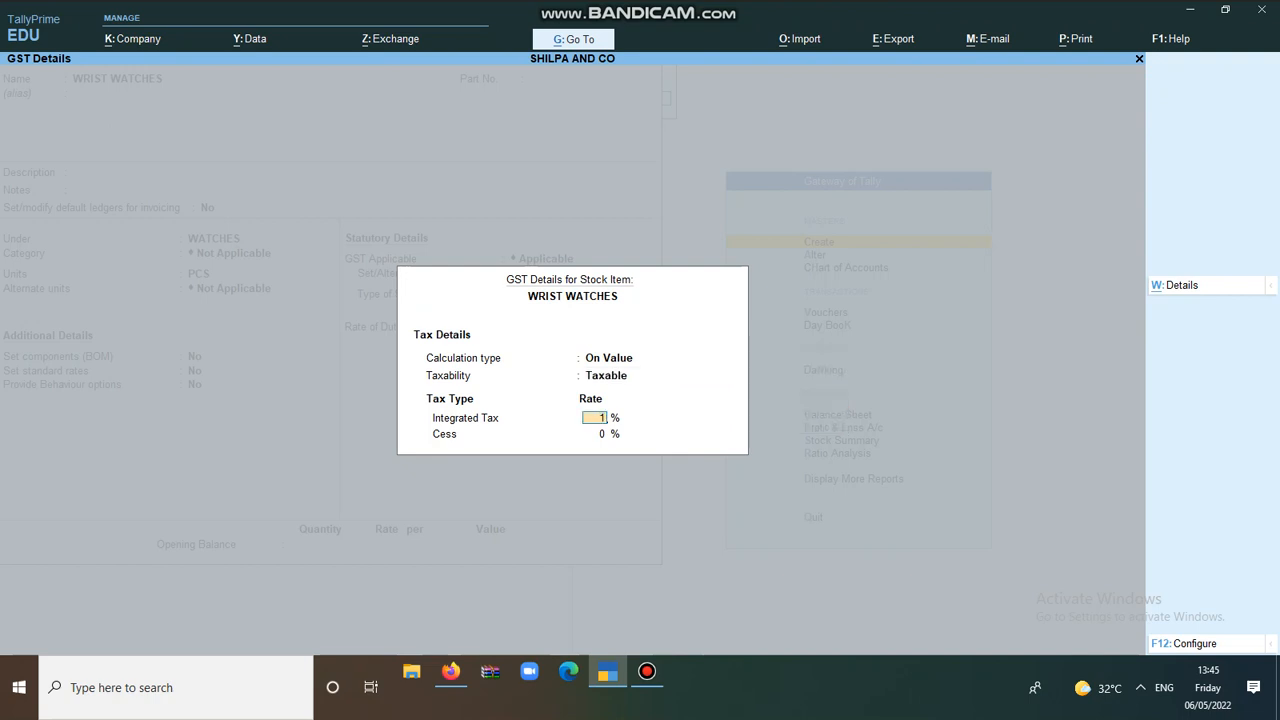
key(Return)
key(Return)
key(Return)
key(Return)
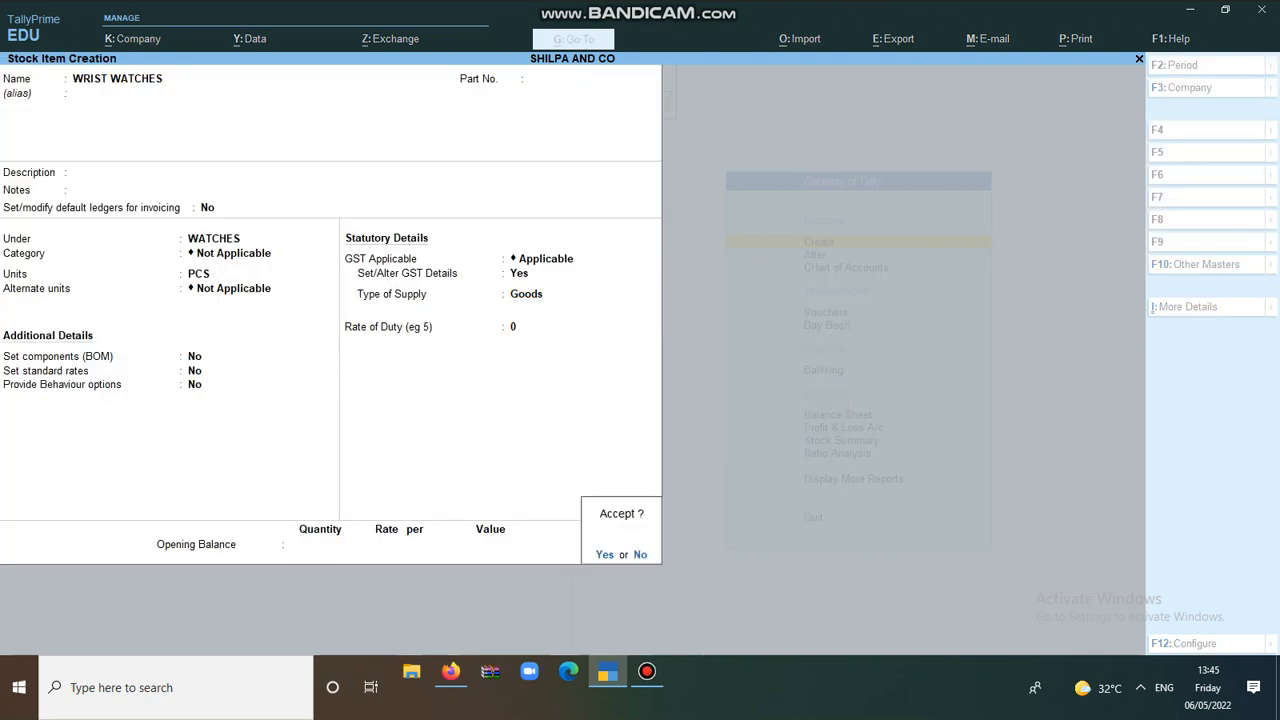
key(Return)
Leave master creation and start a purchase voucher with supplier invoice number 3 dated 1-Apr-21
key(Escape)
key(Return)
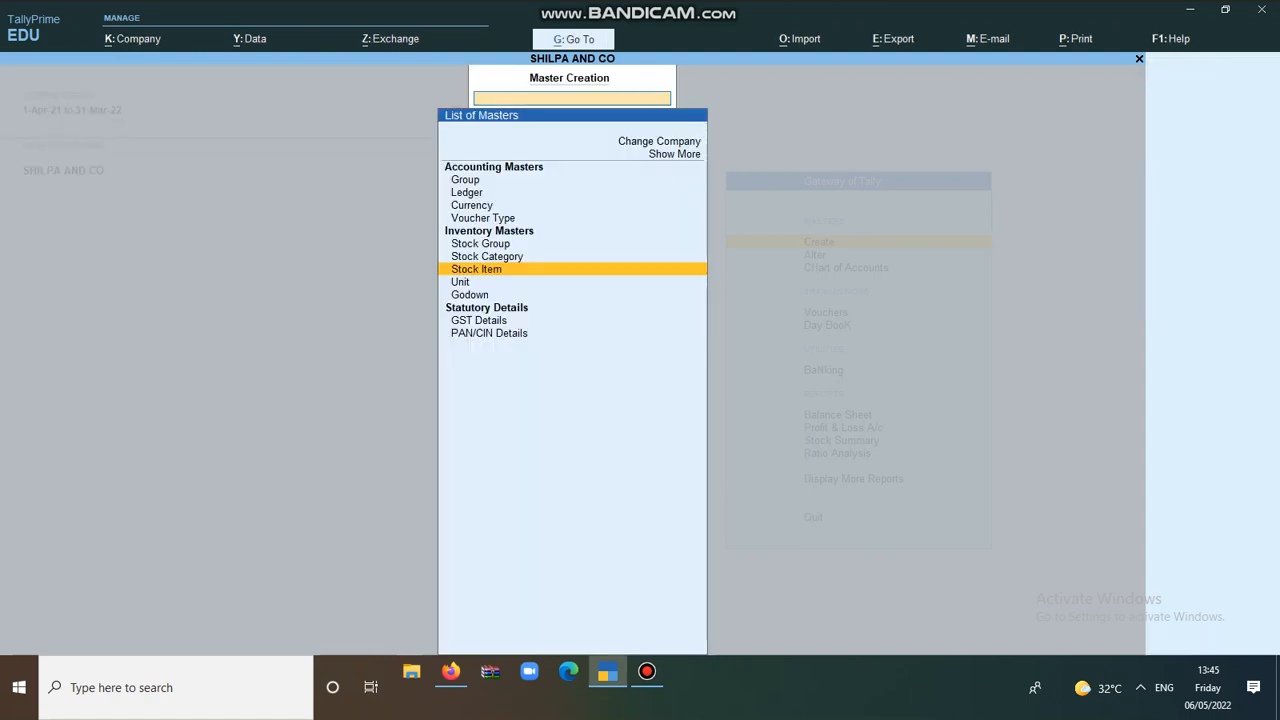
key(Escape)
key(Down)
key(Down)
key(Down)
key(Down)
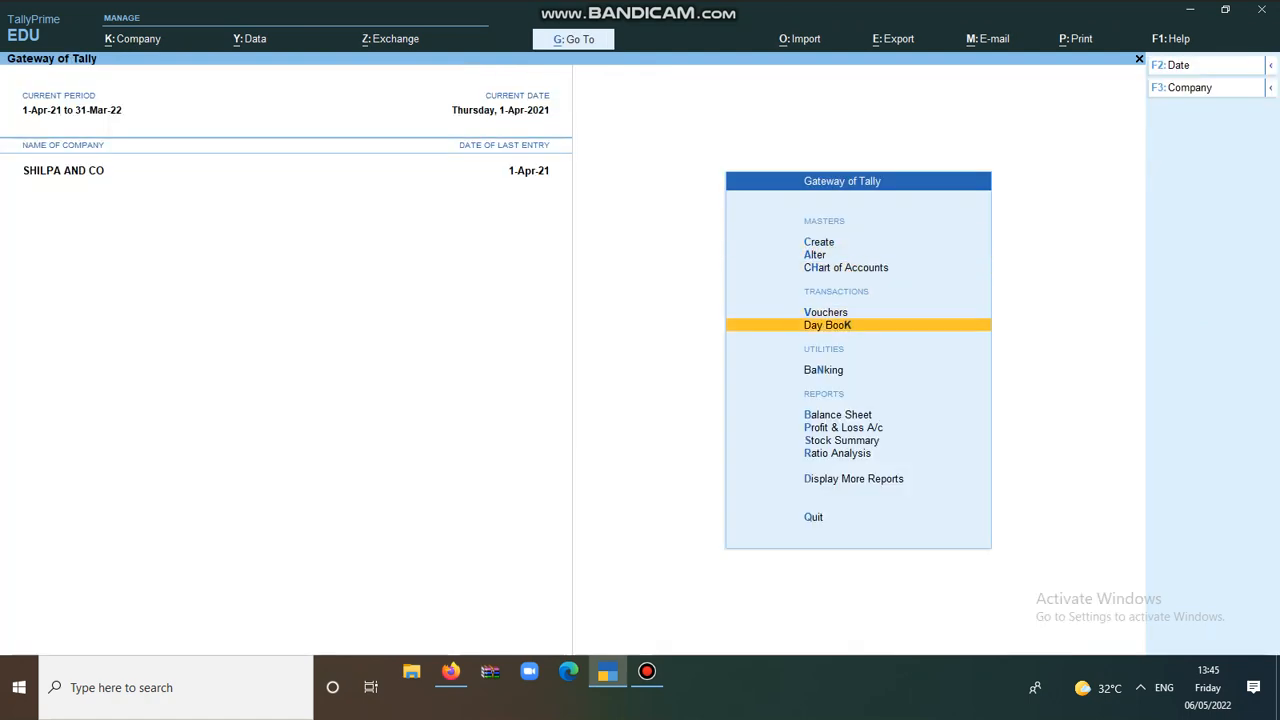
key(Up)
key(Return)
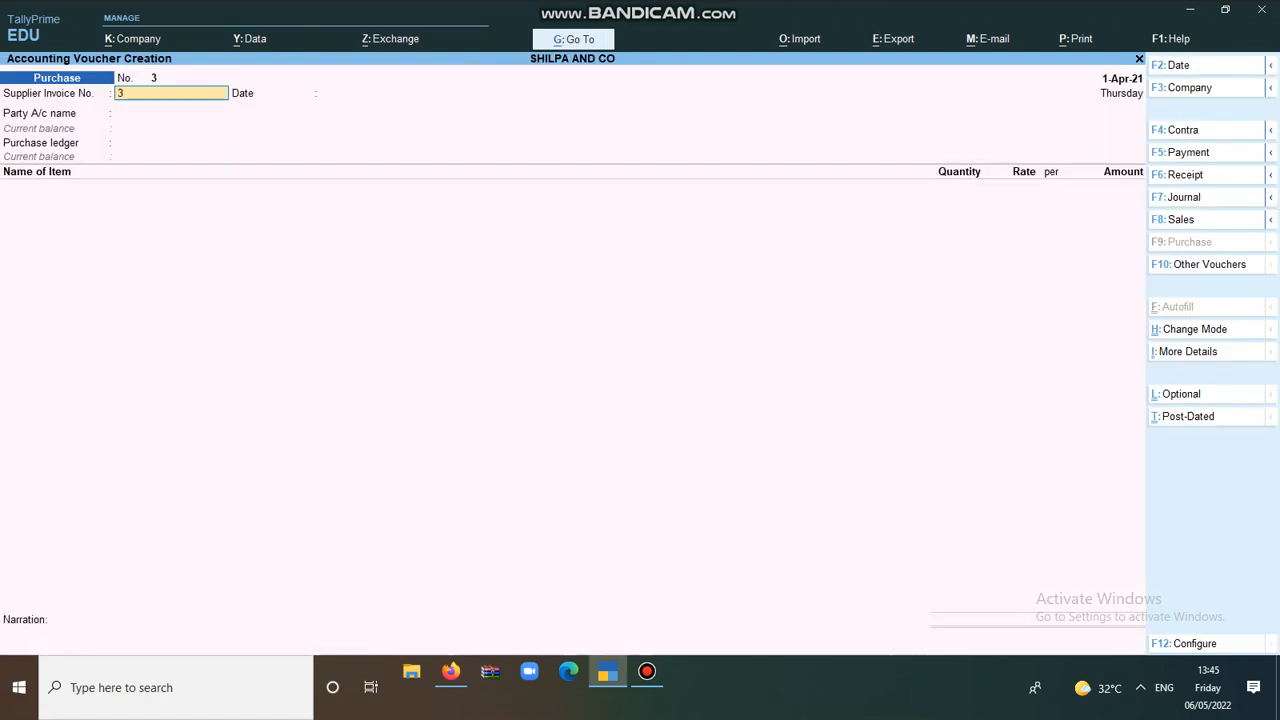
key(Return)
key(Return)
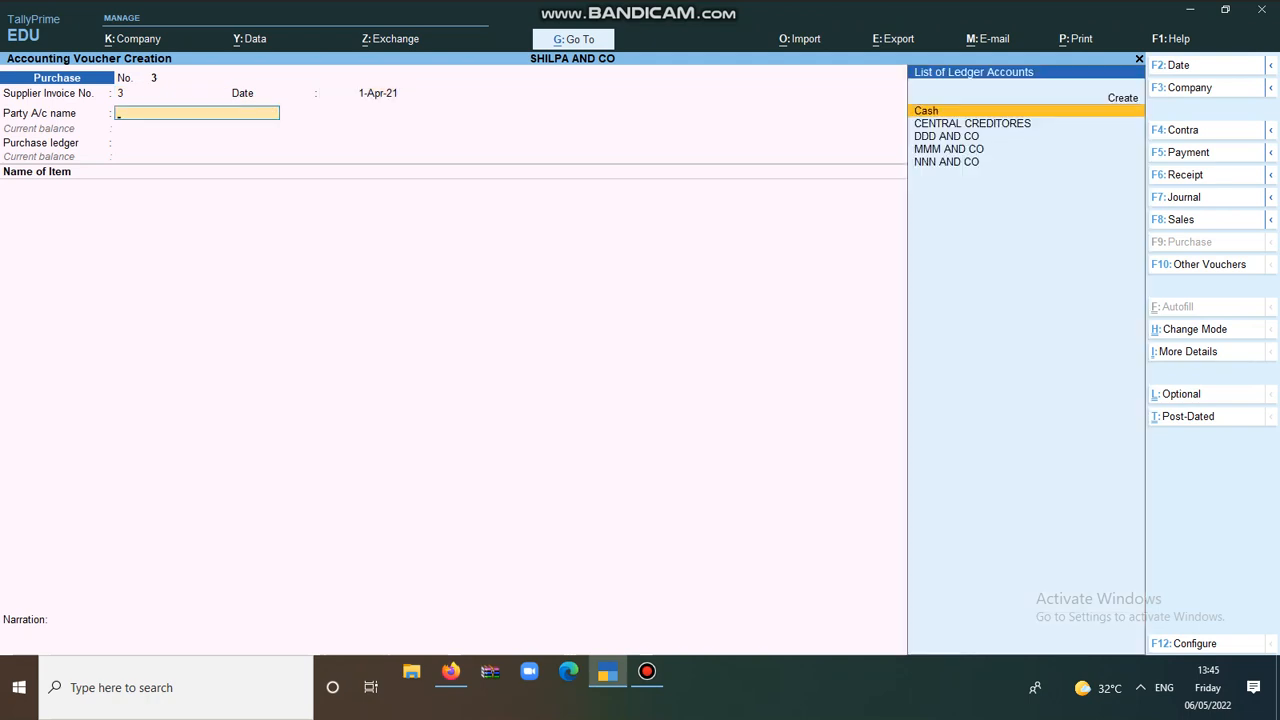
Select NNN AND CO as the party account of the purchase voucher
key(Down)
key(Down)
key(Down)
key(Down)
key(Return)
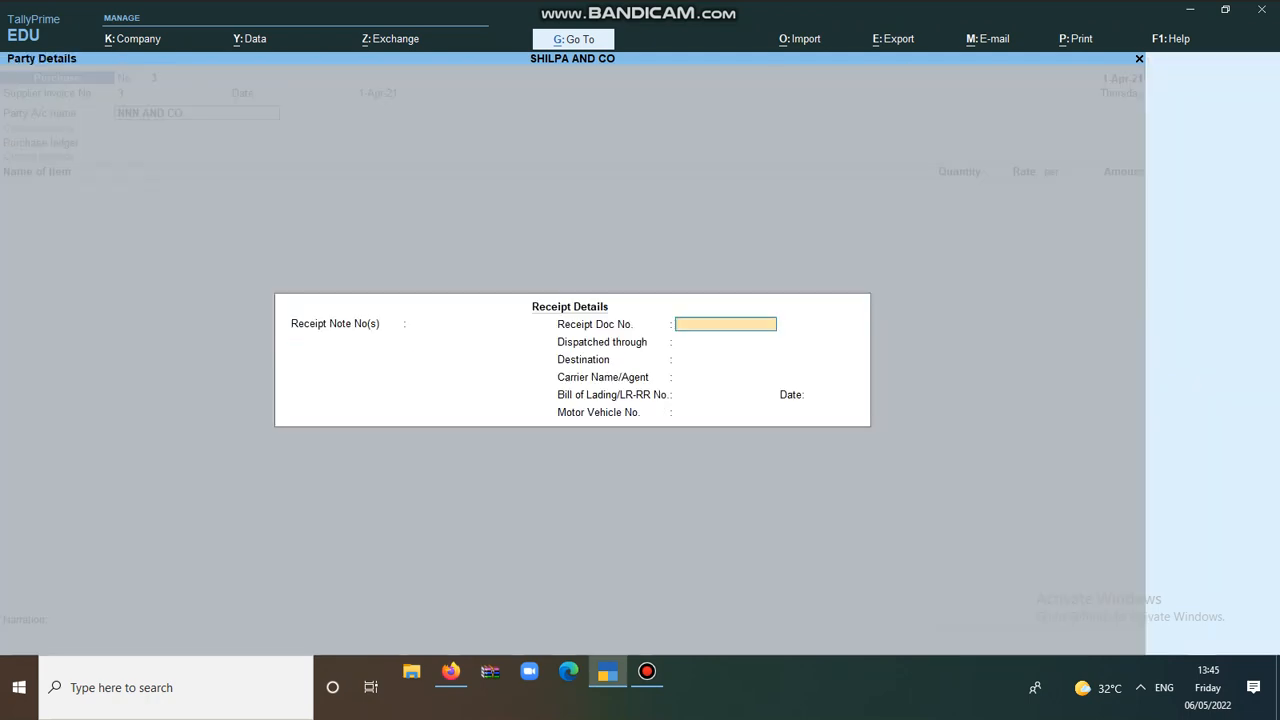
Leave the receipt details blank and accept the supplier and consignee party details unchanged
key(Return)
key(Return)
key(Return)
key(Return)
key(Return)
key(Return)
key(Return)
key(Return)
key(Return)
key(Return)
key(Return)
key(Return)
key(Return)
key(Return)
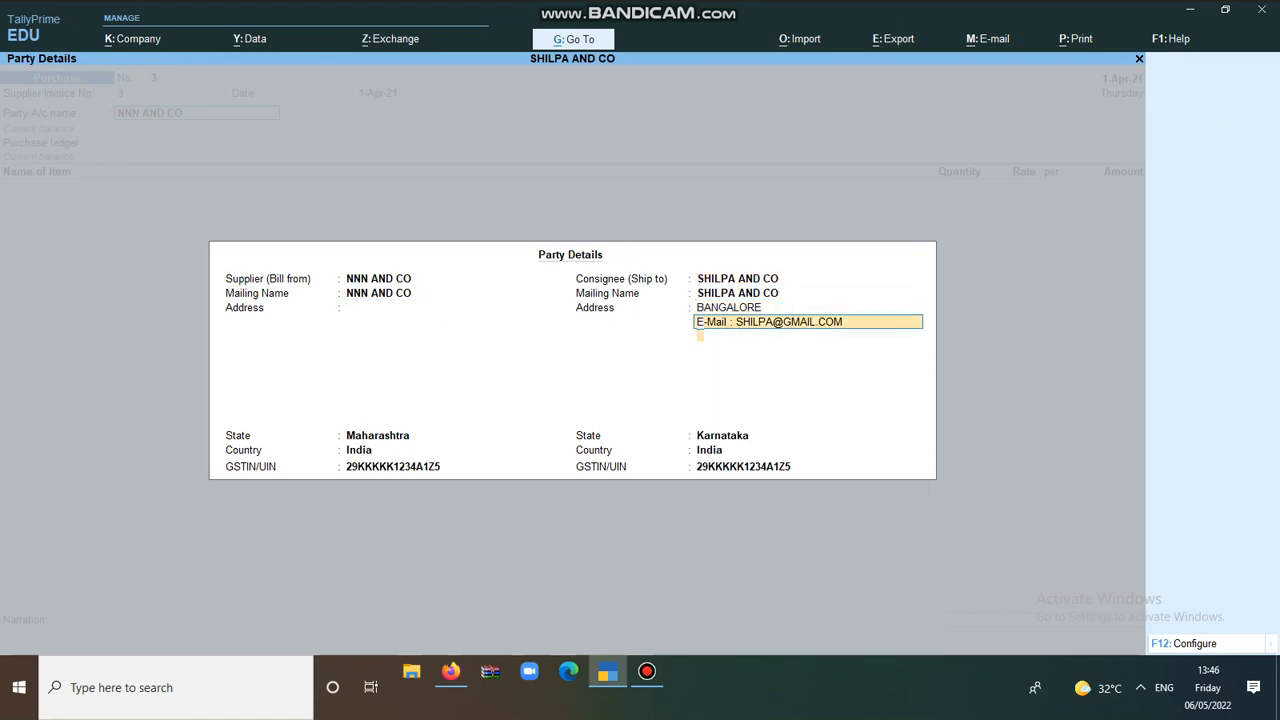
key(Return)
key(Return)
key(Return)
key(Return)
key(Return)
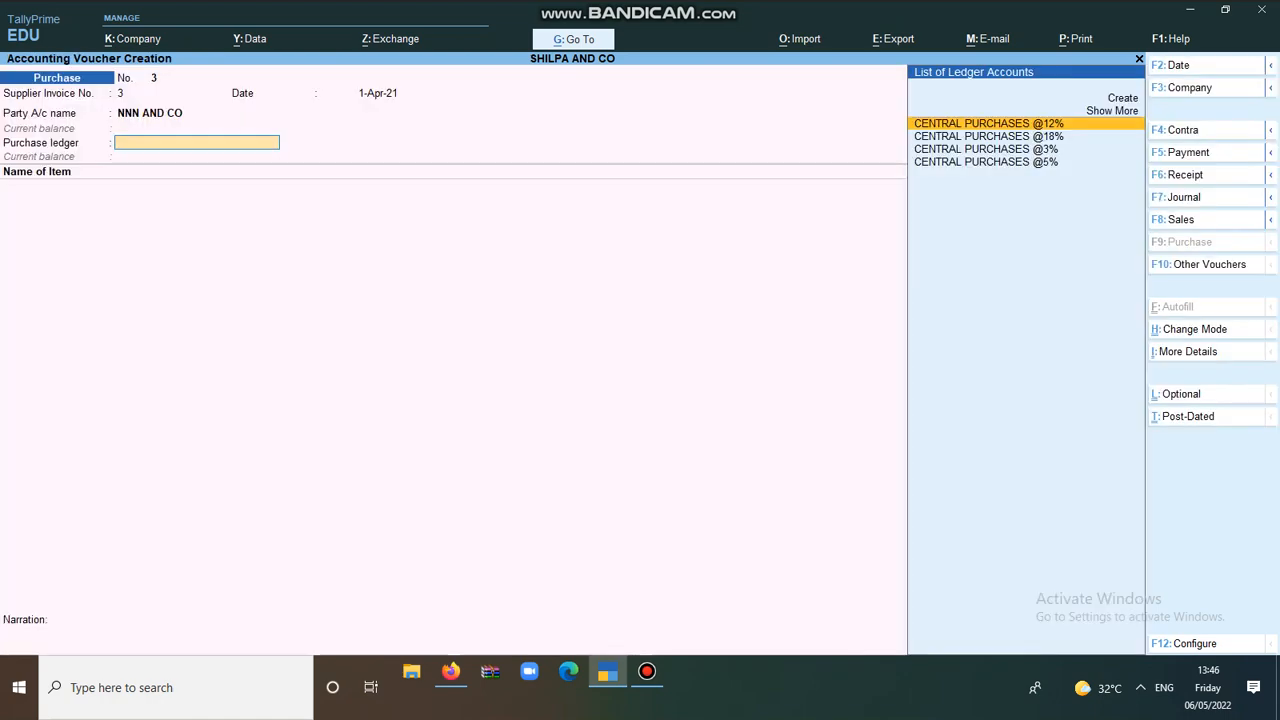
key(Down)
key(Return)
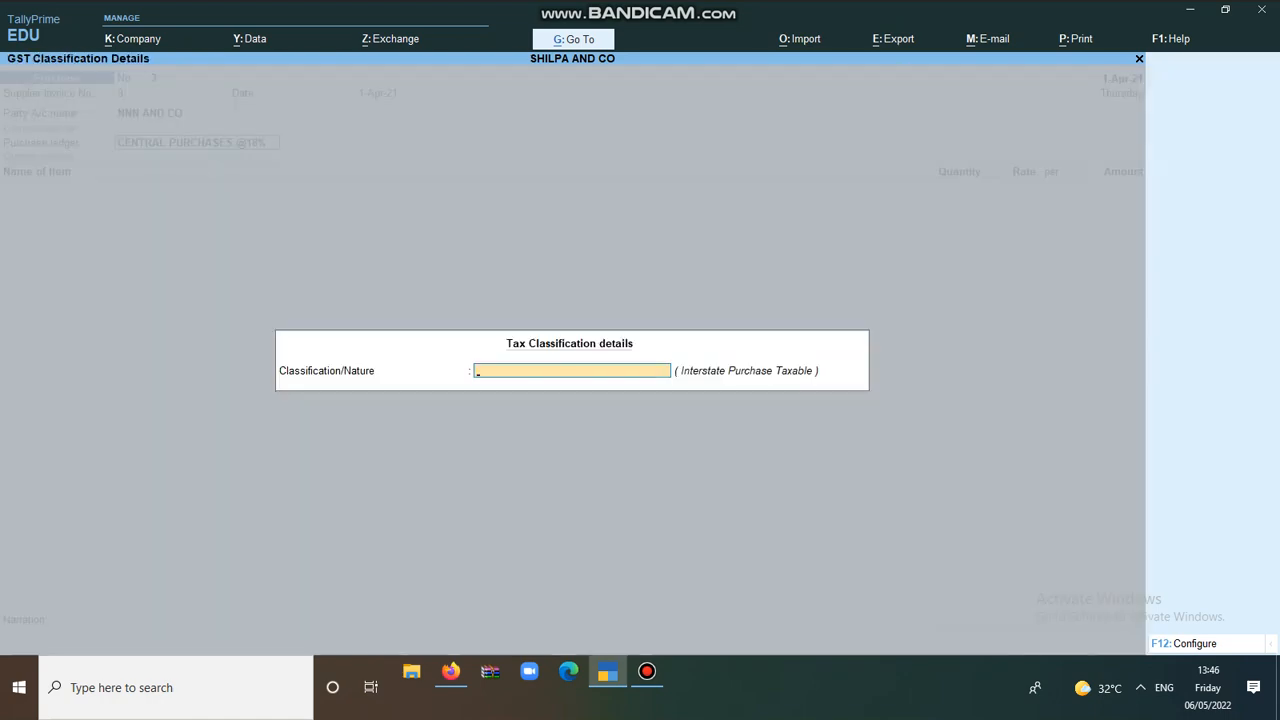
key(Down)
key(Down)
key(Down)
key(Down)
key(Down)
key(Down)
key(Down)
key(Down)
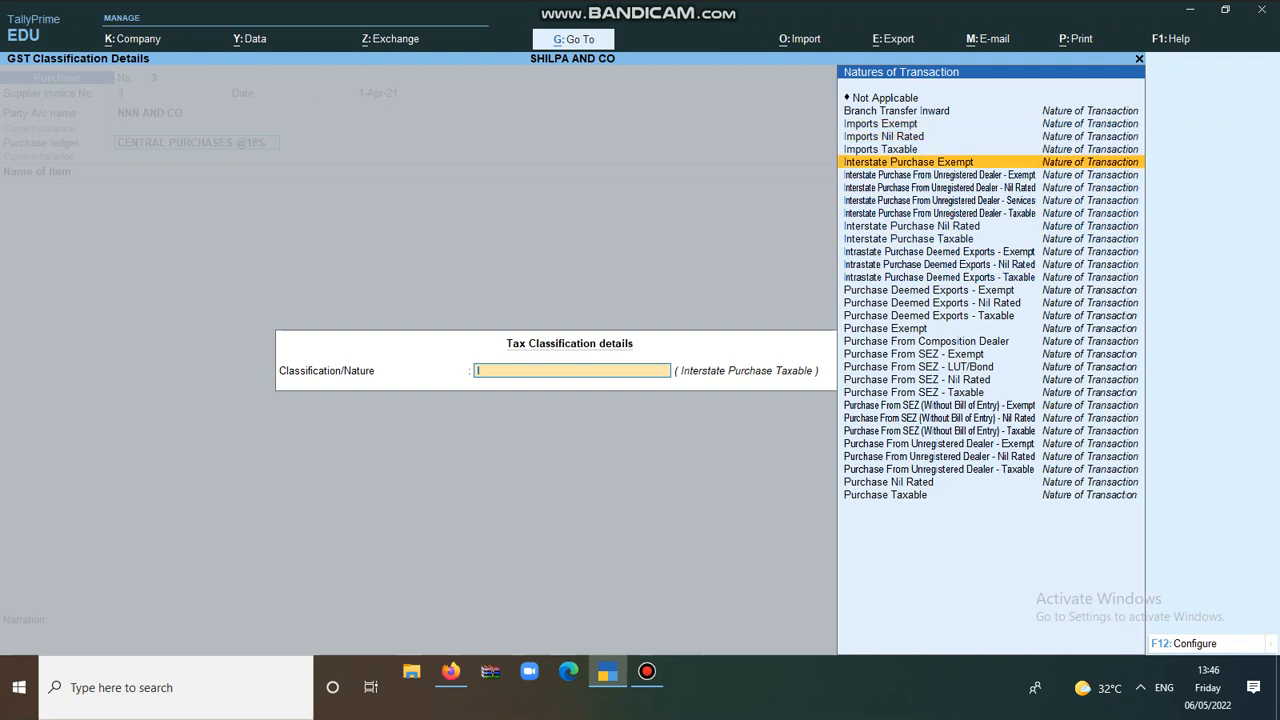
key(Down)
key(Down)
key(Down)
key(Return)
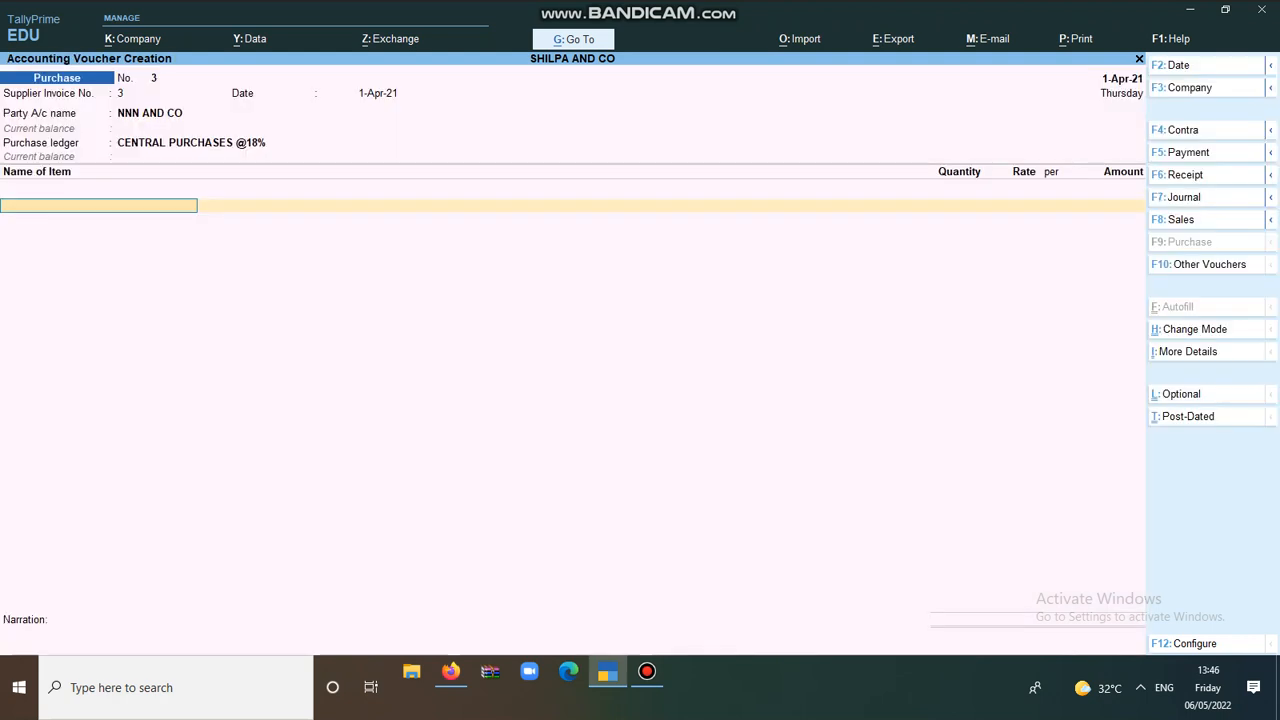
Add BAMBOO FURNITURE to the purchase voucher with a quantity of 150 PCS at a rate of 15,000, without an item description
key(Down)
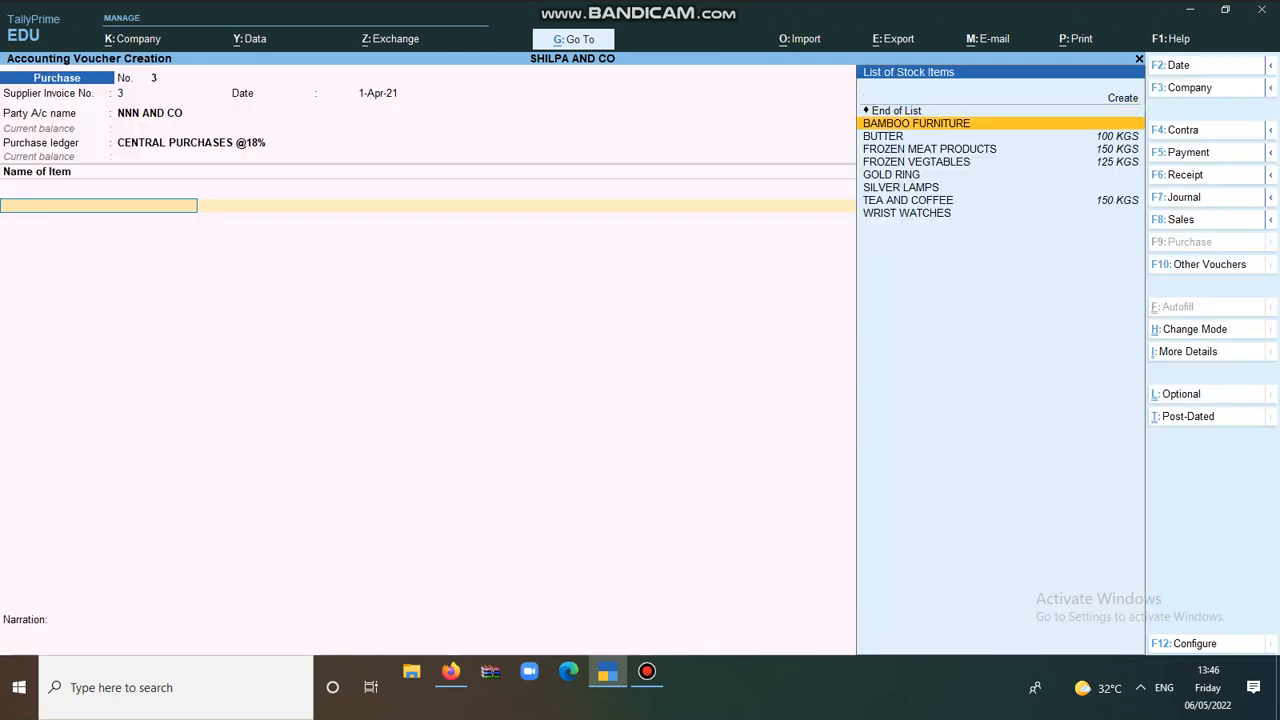
key(Return)
key(Return)
text(150)
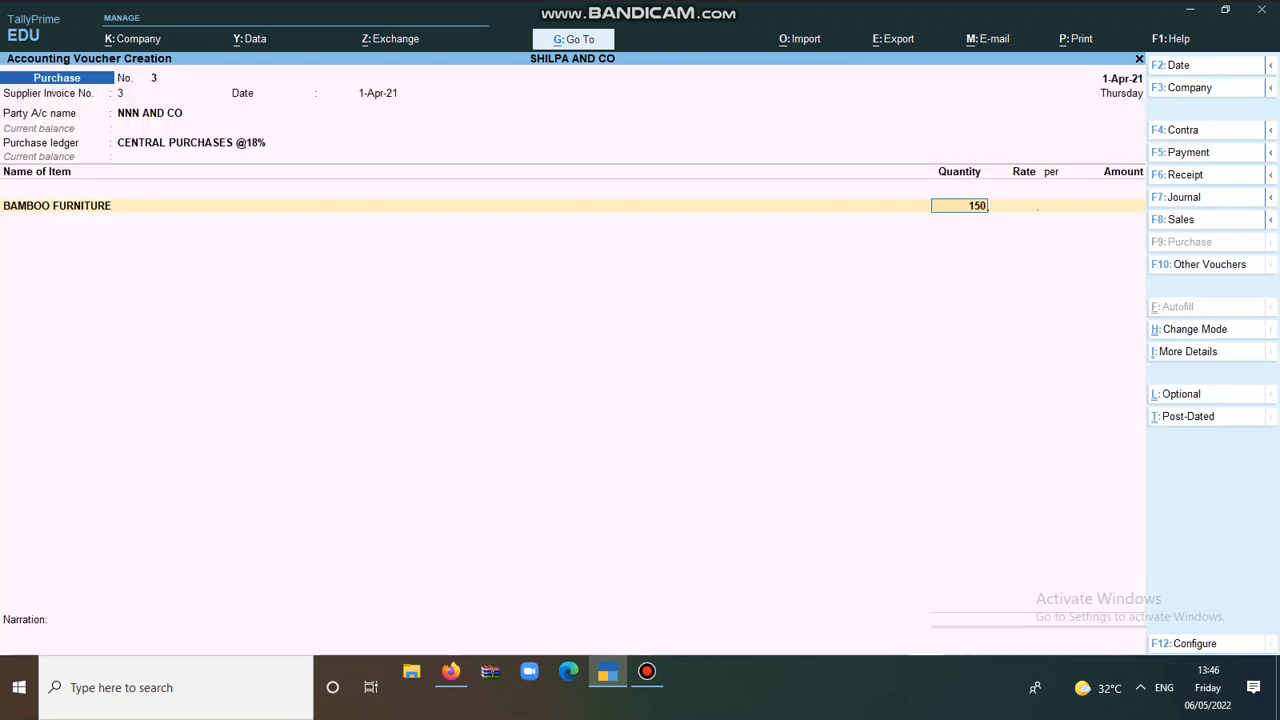
key(Return)
text(15,000)
key(Return)
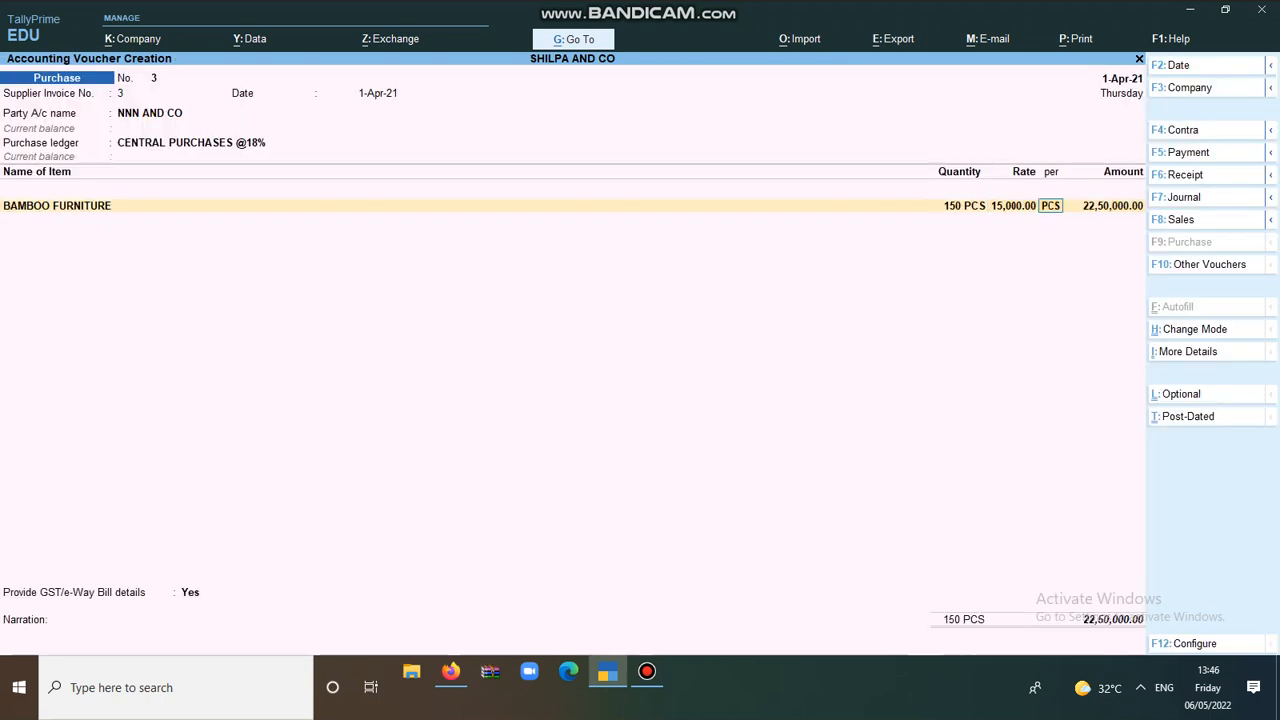
key(Return)
key(Return)
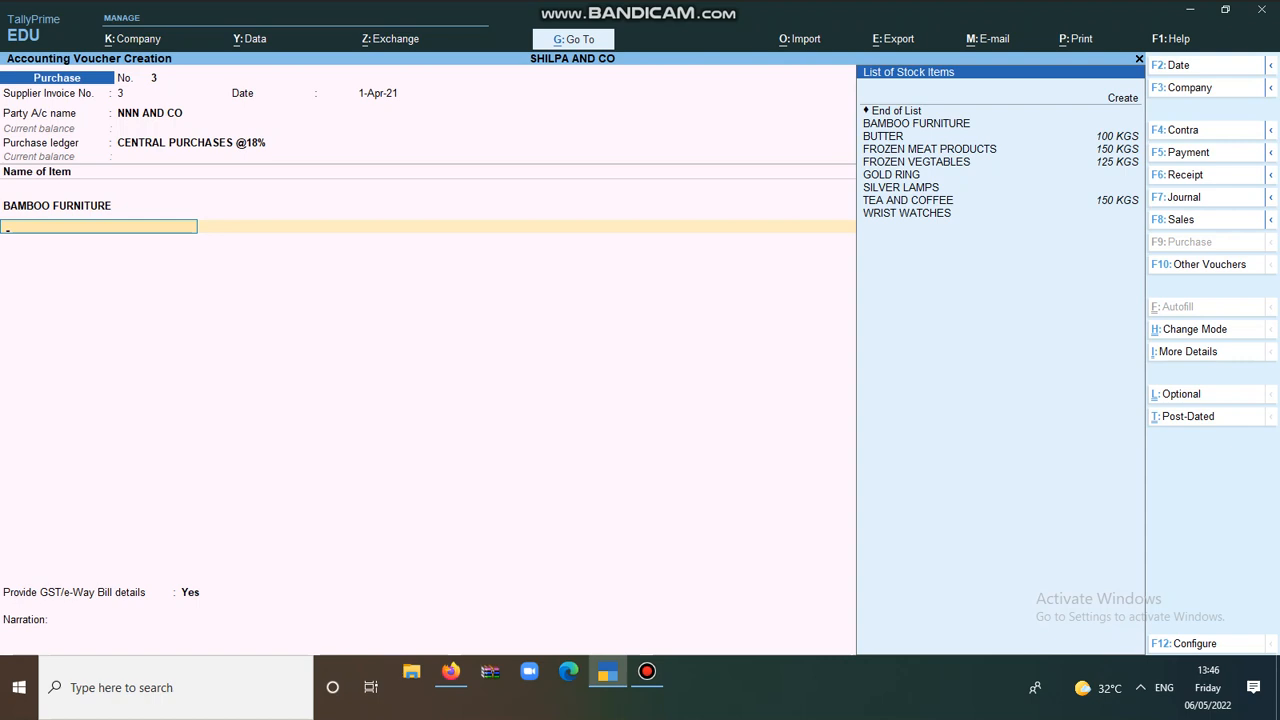
Add WRIST WATCHES as the second item with a quantity of 100 PCS at a rate of 7,500, without an item description
key(Down)
key(Down)
key(Down)
key(Down)
key(Down)
key(Down)
key(Down)
key(Down)
key(Down)
key(Down)
key(Return)
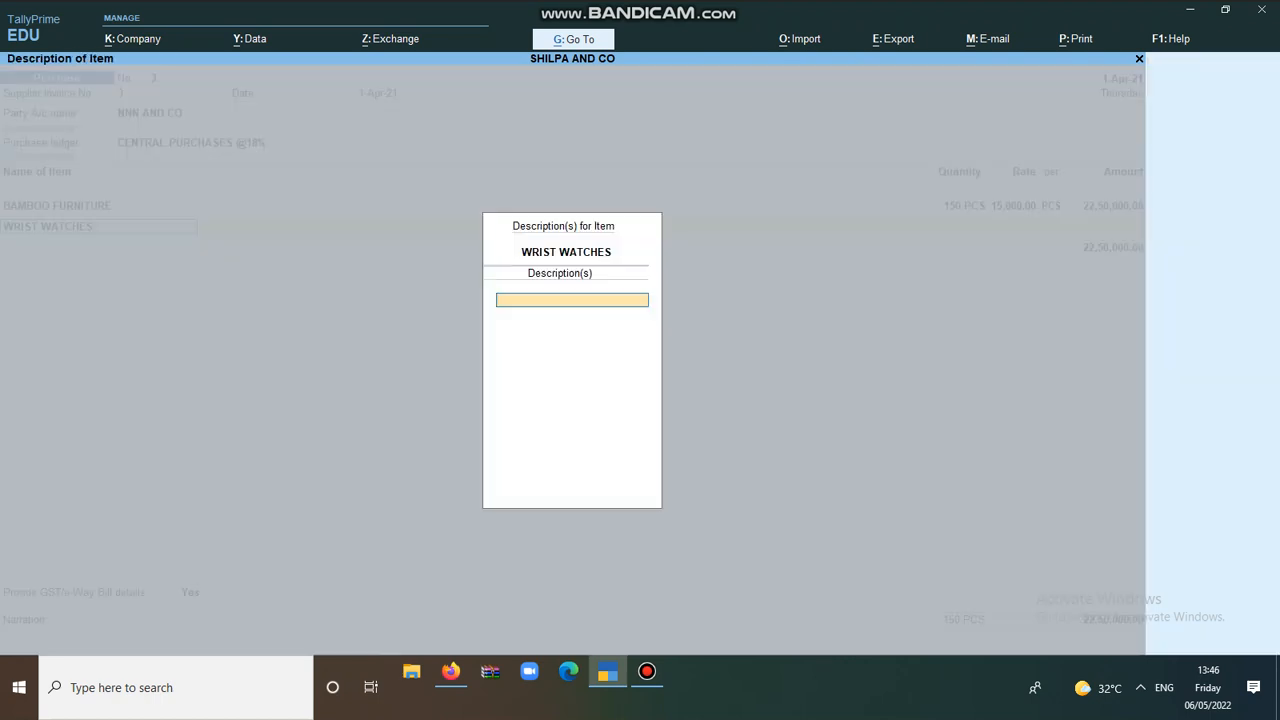
key(Return)
text(100)
key(Return)
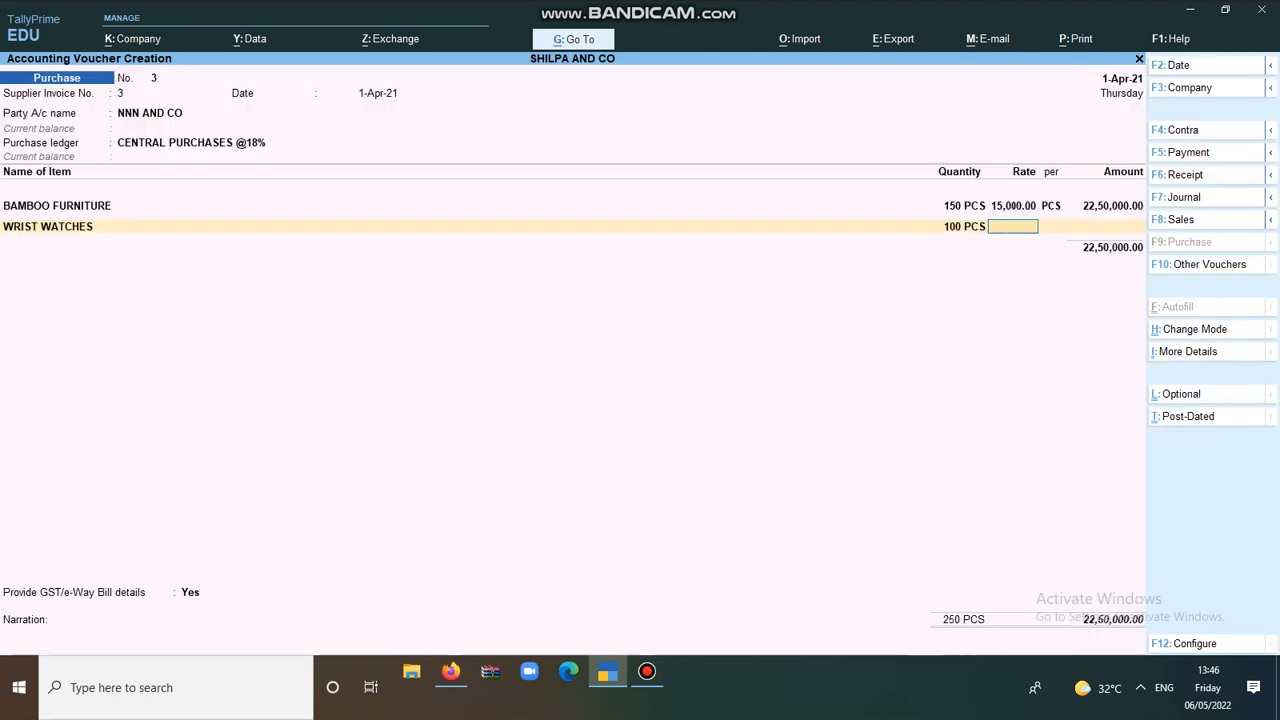
text(7500)
key(Return)
key(Return)
key(Return)
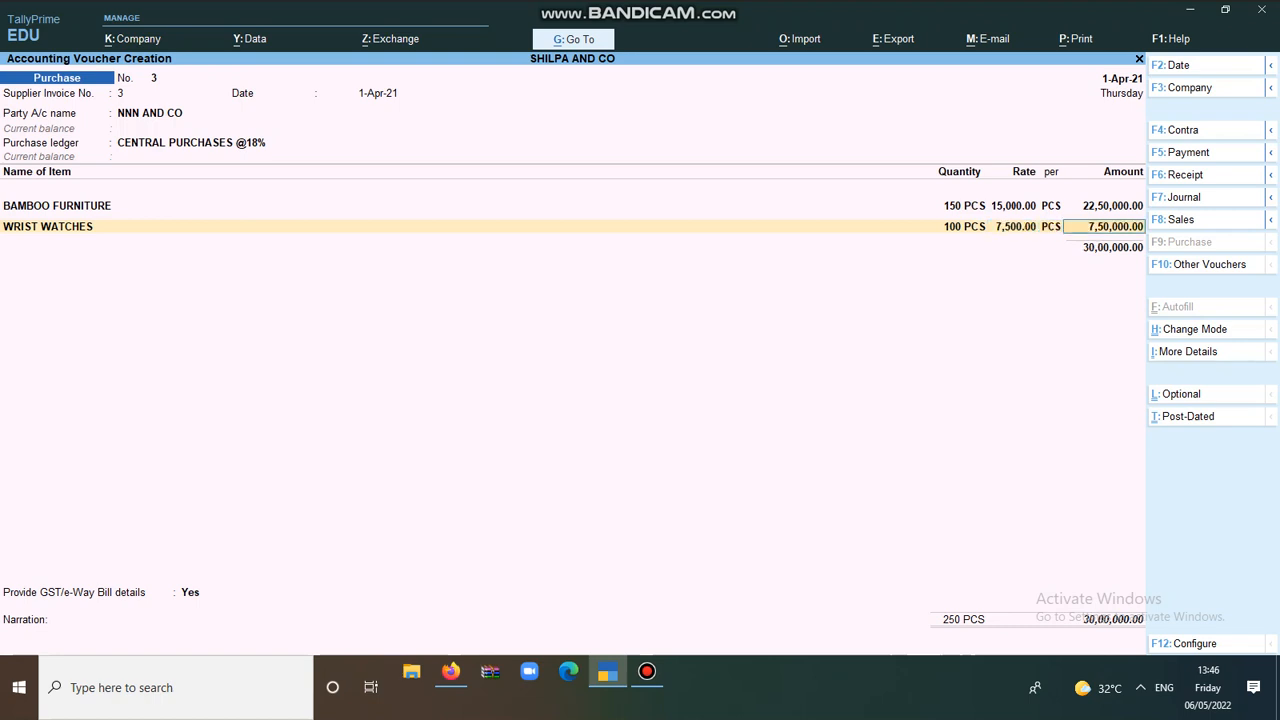
key(Return)
text(I)
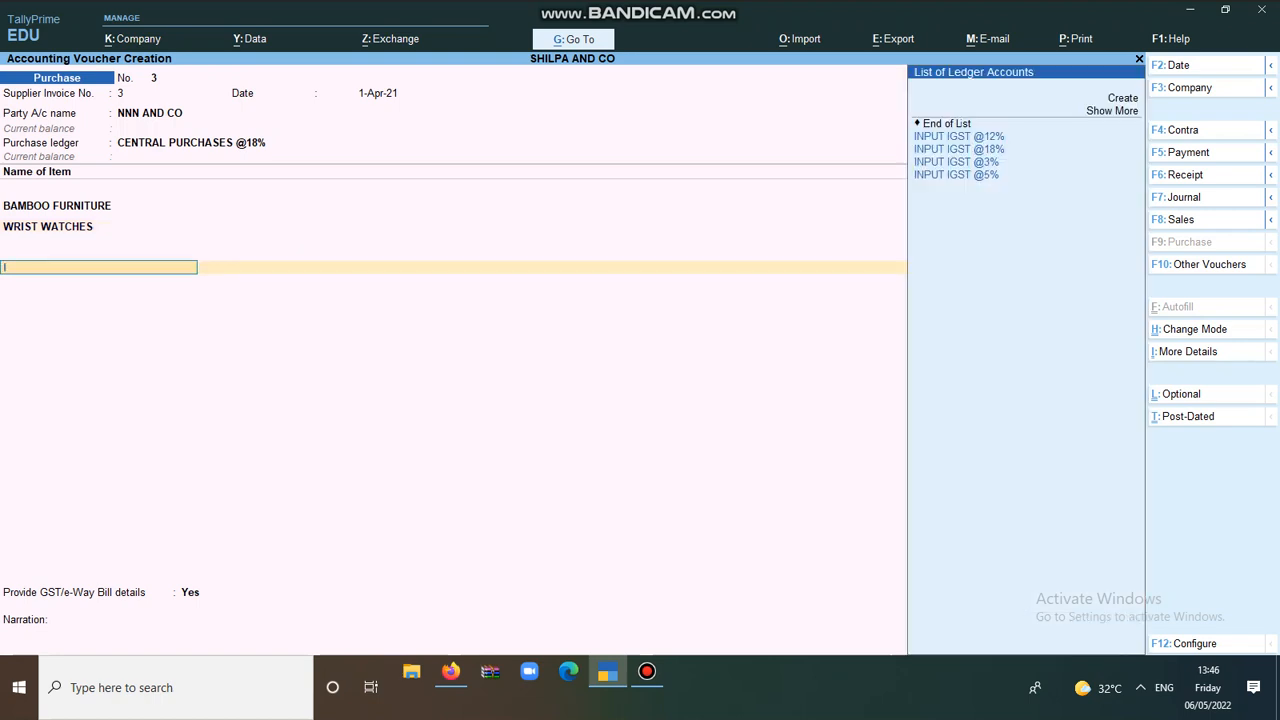
key(Down)
key(Return)
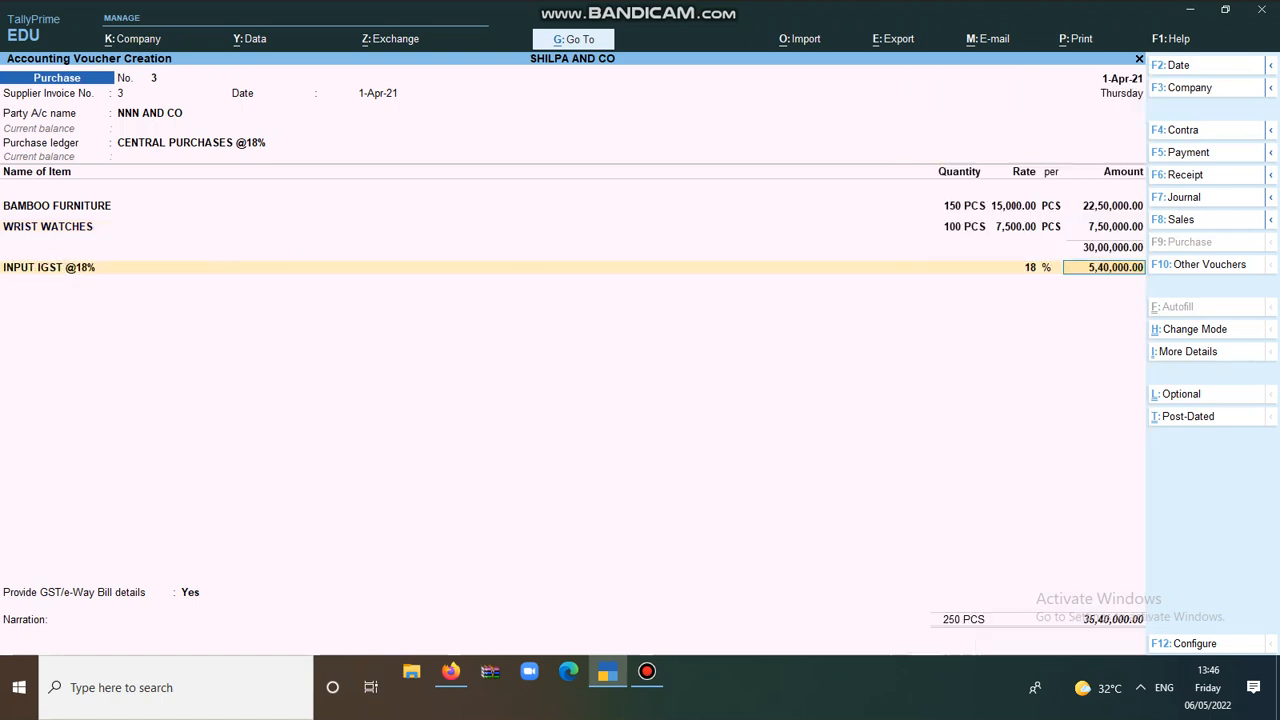
key(Return)
key(Return)
Accept the GST/e-Way Bill details unchanged, leave the narration blank and save the purchase voucher
key(Return)
key(Return)
key(Return)
key(Return)
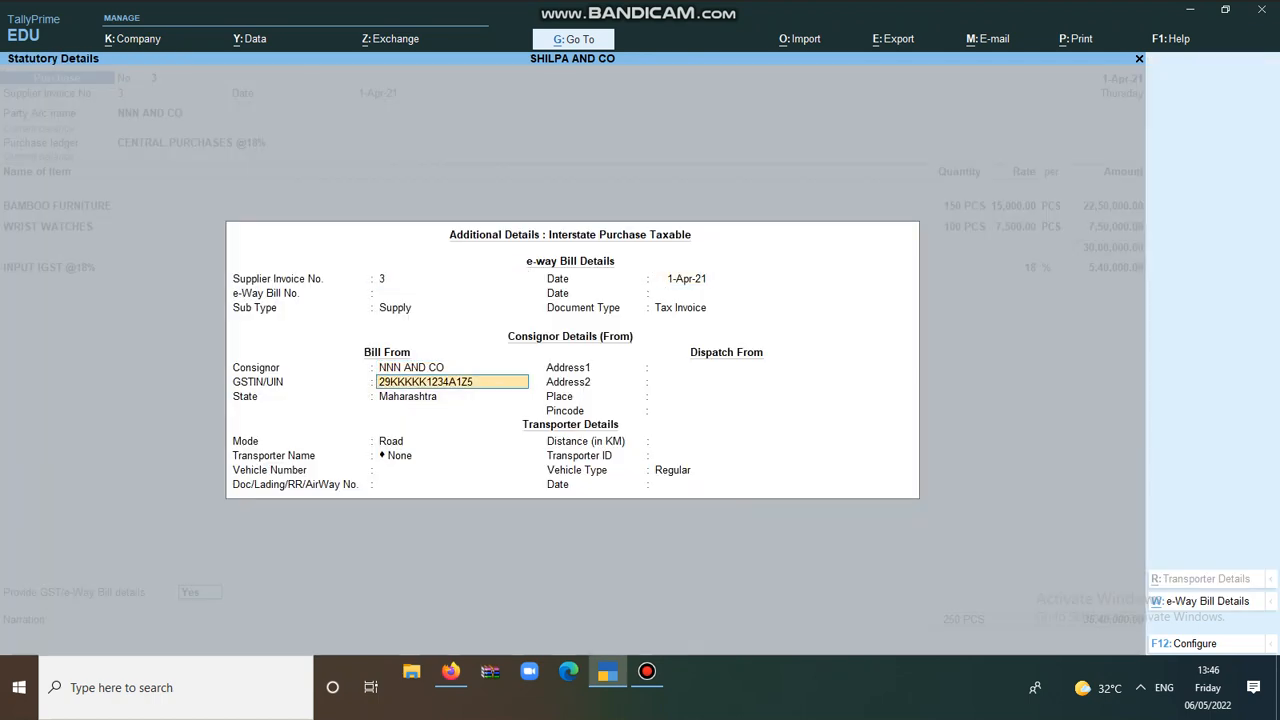
key(ctrl+a)
key(Return)
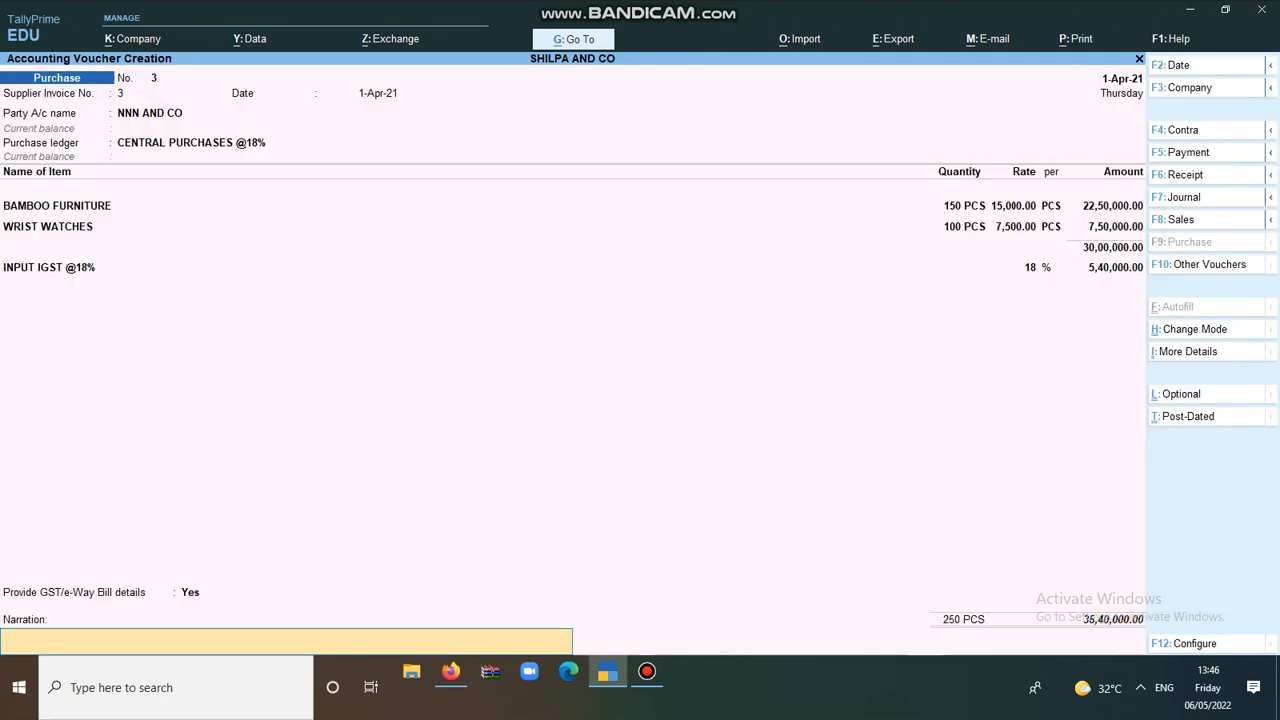
key(Return)
key(Return)
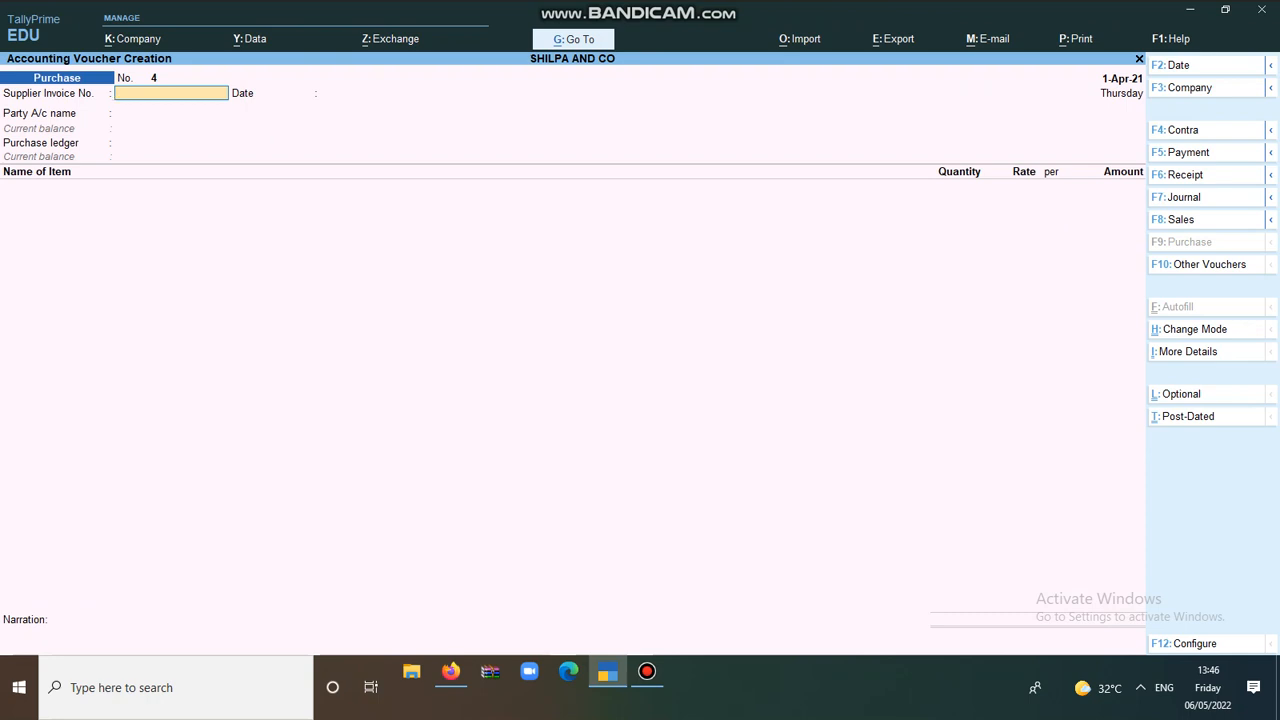
Leave voucher entry and open the GSTR-2 report from the GST reports
key(Escape)
key(Return)
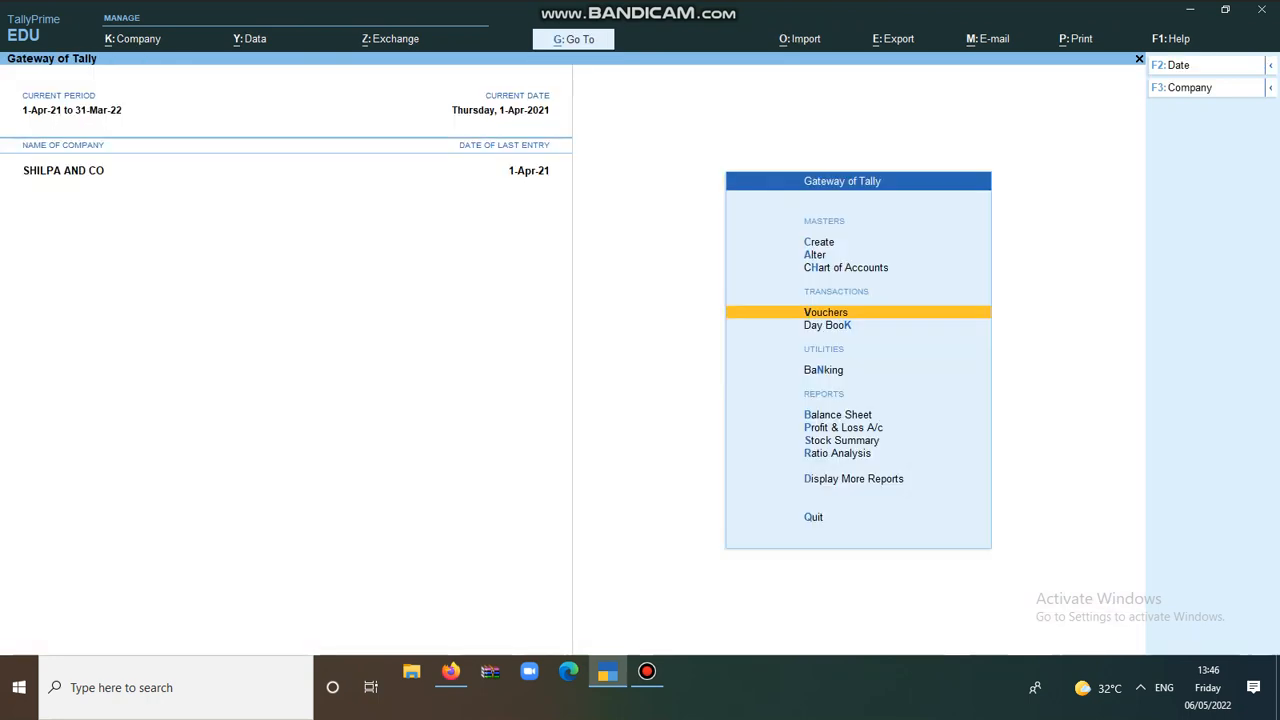
key(Down)
key(Down)
key(Down)
key(Down)
key(Down)
key(Down)
key(Down)
key(Down)
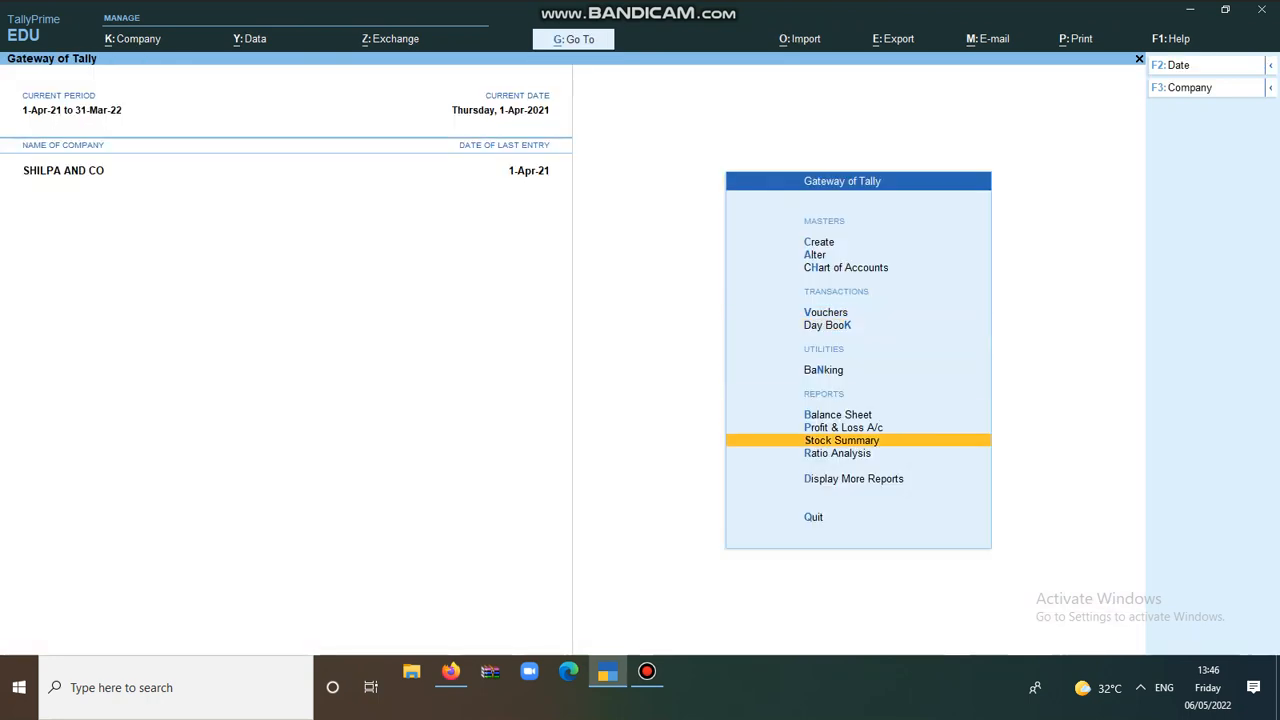
key(Up)
key(Return)
key(Down)
key(Down)
key(Down)
key(Down)
key(Down)
key(Down)
key(Down)
key(Down)
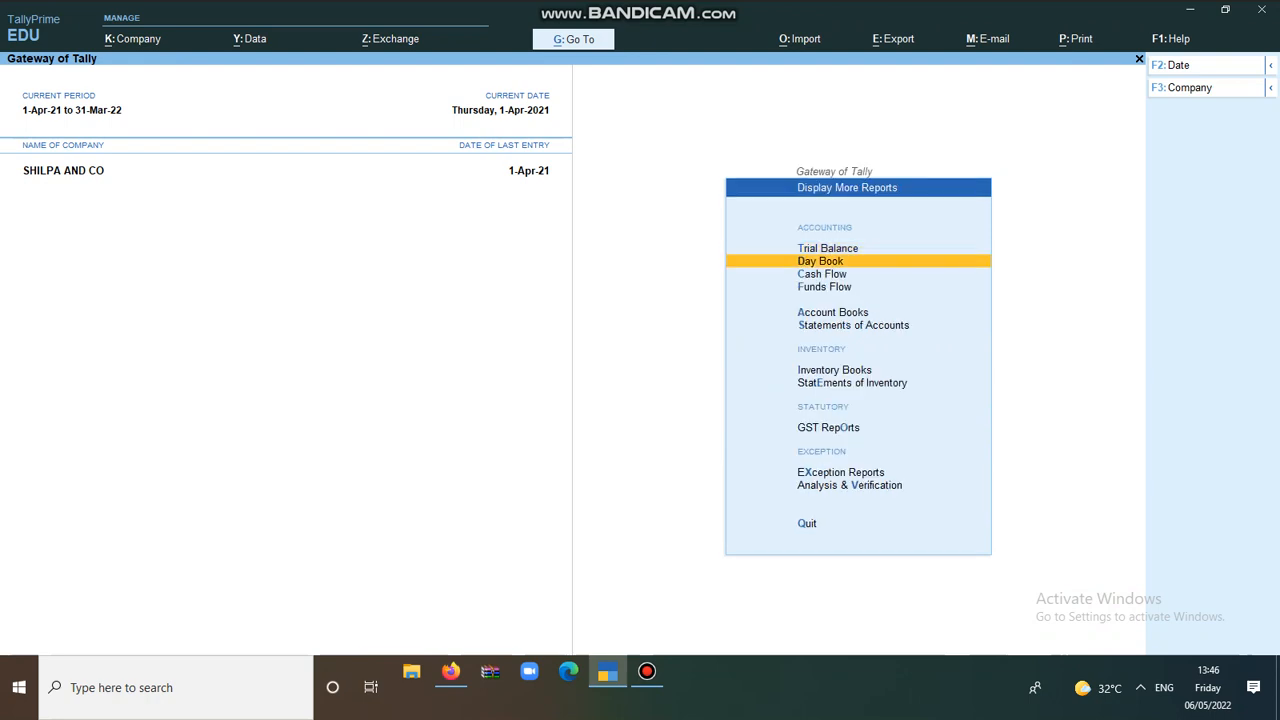
key(Return)
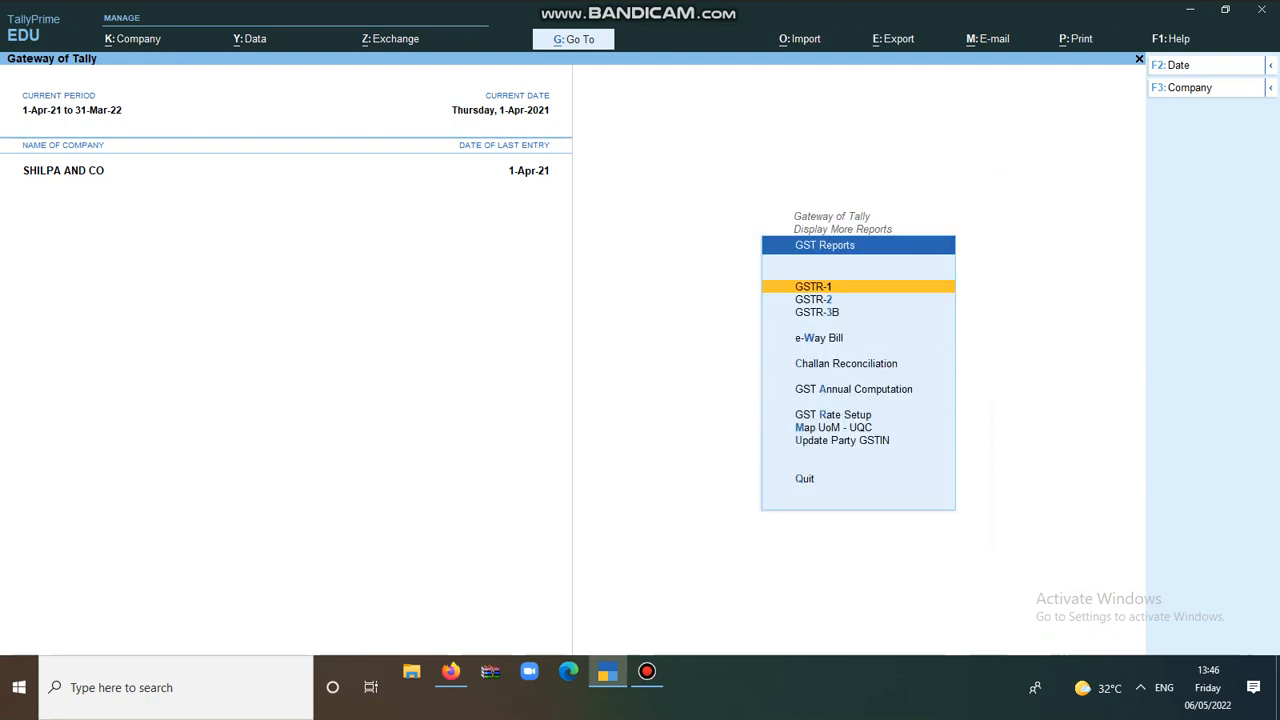
key(Down)
key(Return)
Drill down from the B2B Invoices - 3, 4A line of GSTR-2 to the NNN AND CO purchase voucher
key(Down)
key(Down)
key(Down)
key(Down)
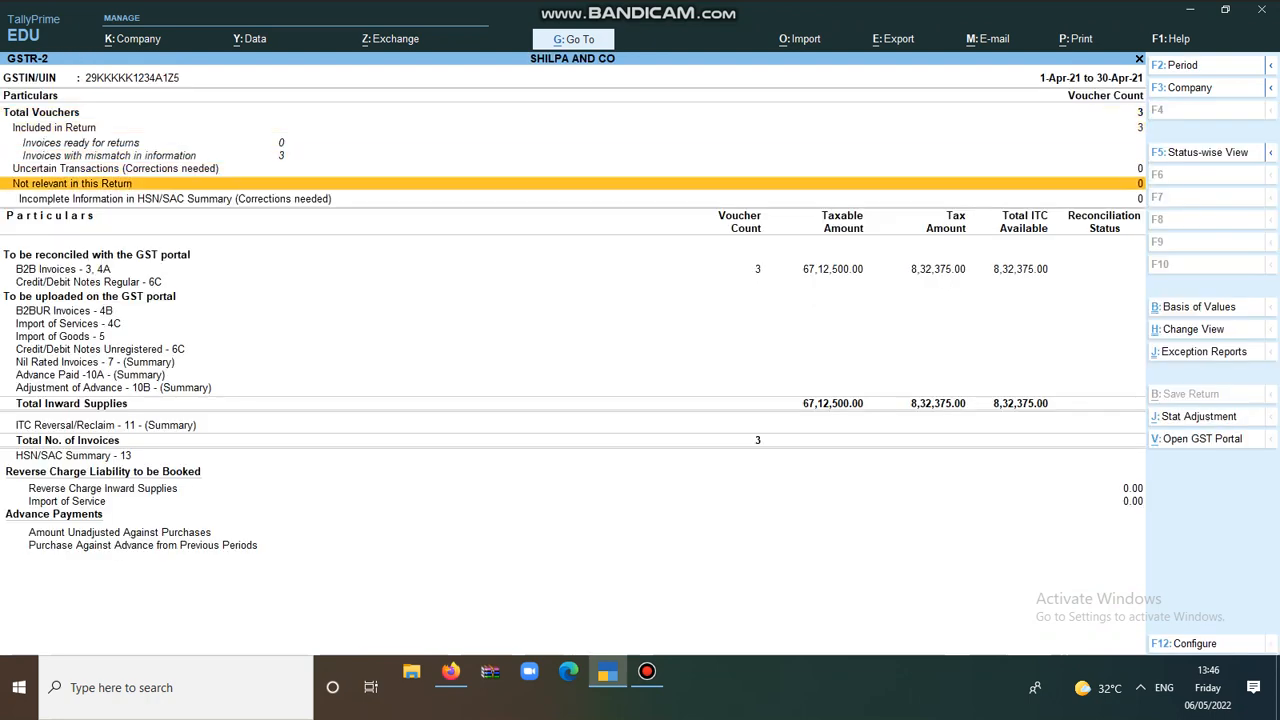
key(Down)
key(Down)
key(Return)
key(Down)
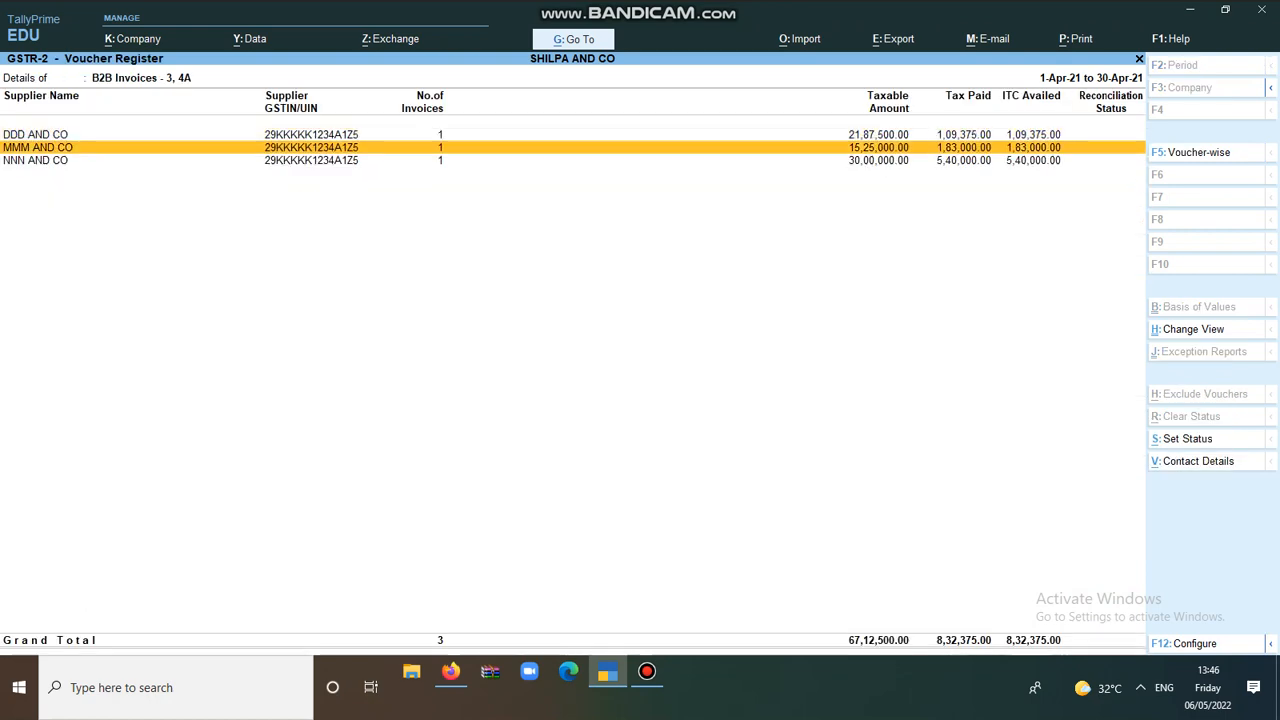
key(Down)
key(Return)
key(Return)
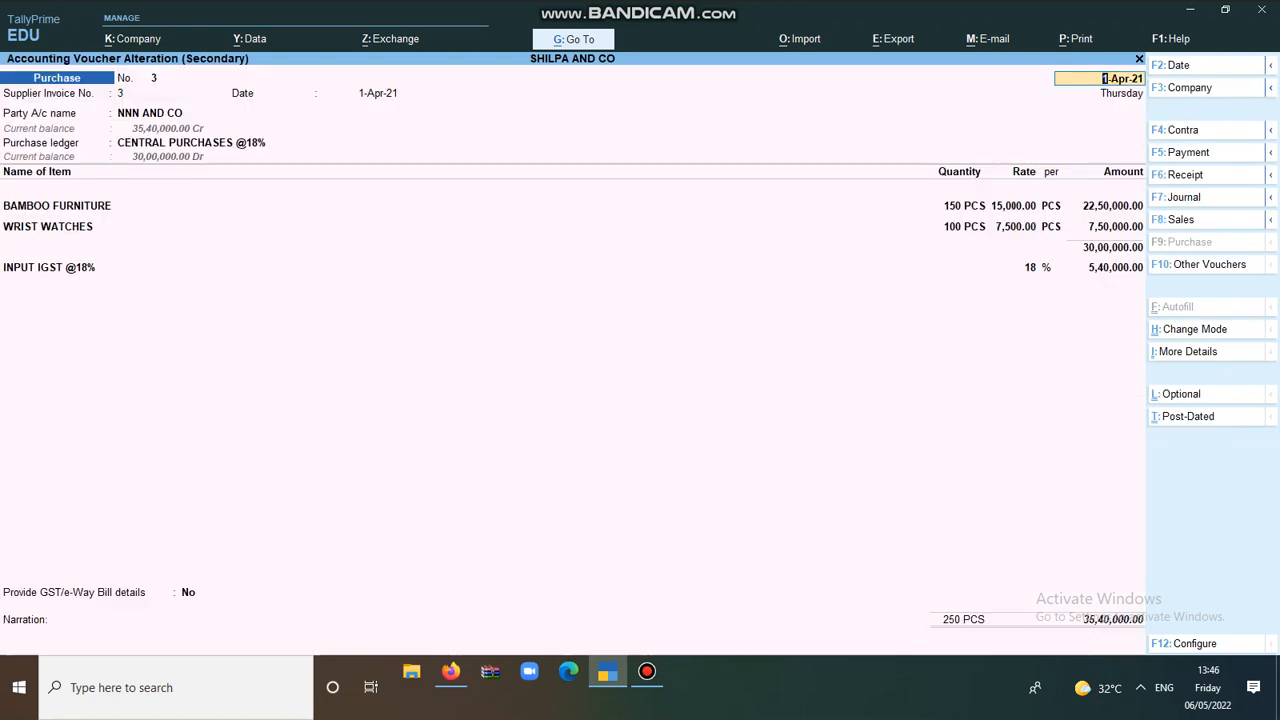
Close the NNN AND CO voucher without changes, view it once more and return to the B2B supplier list
key(Escape)
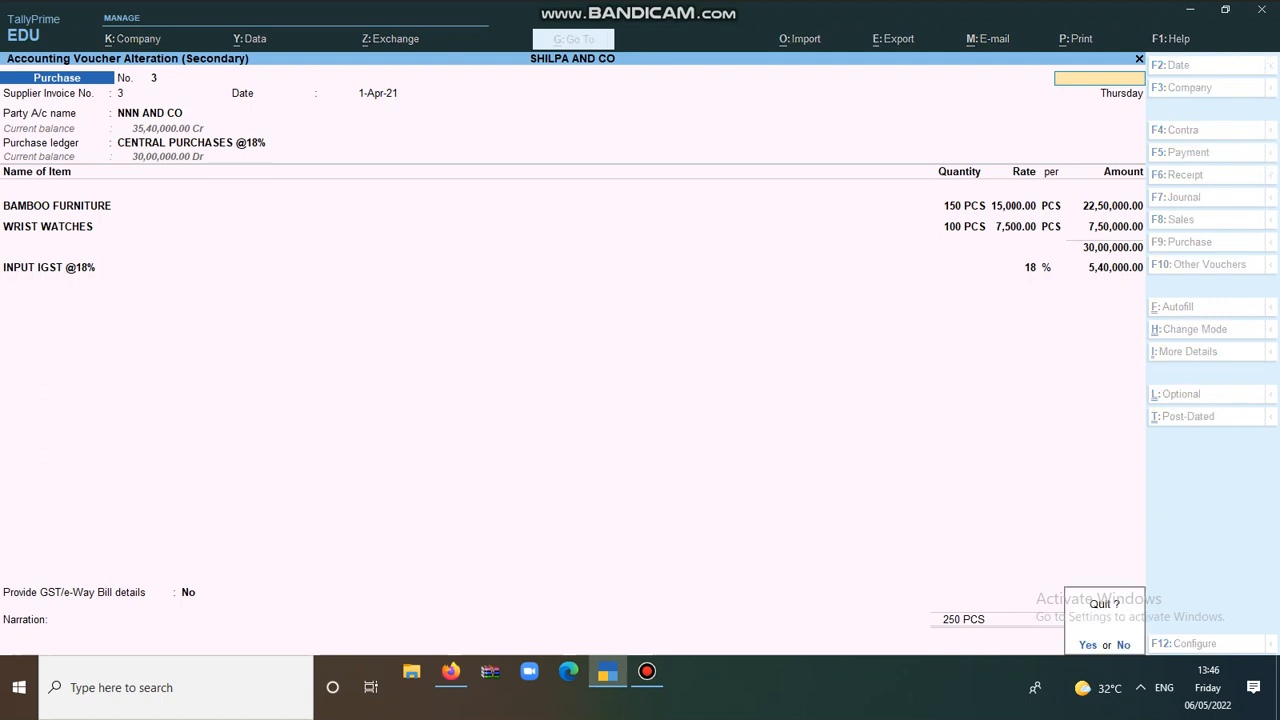
key(y)
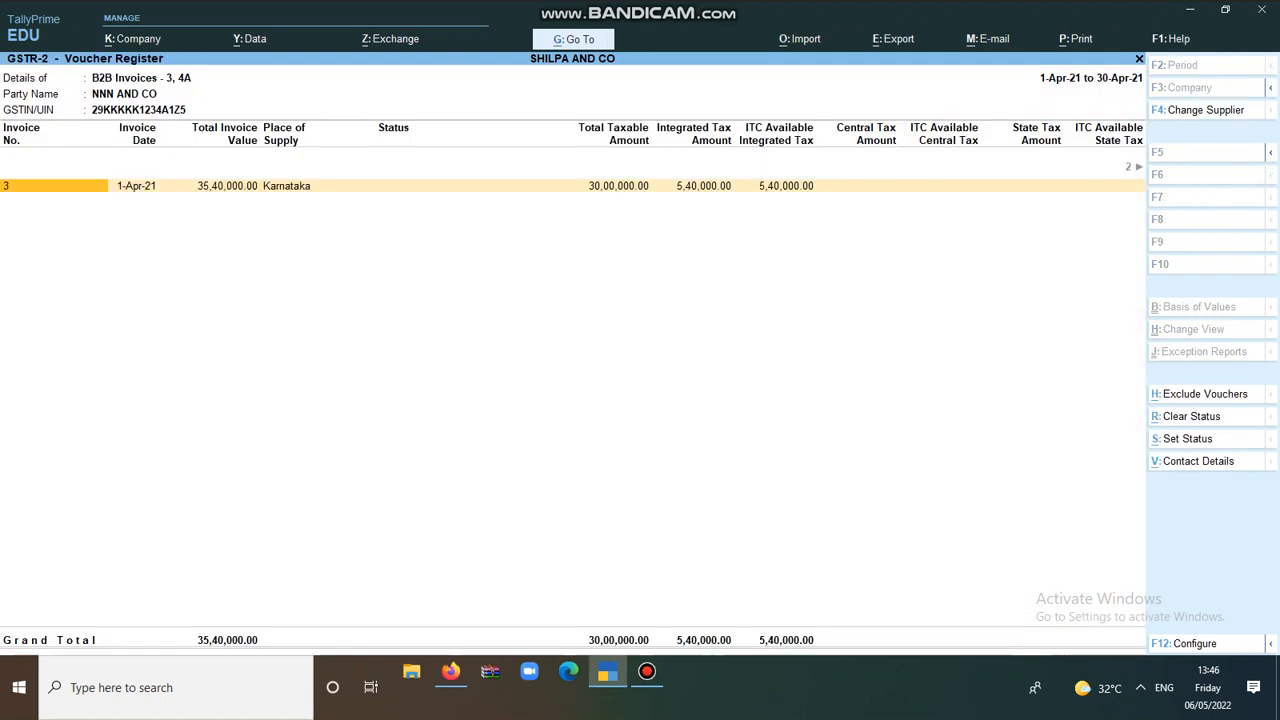
key(Return)
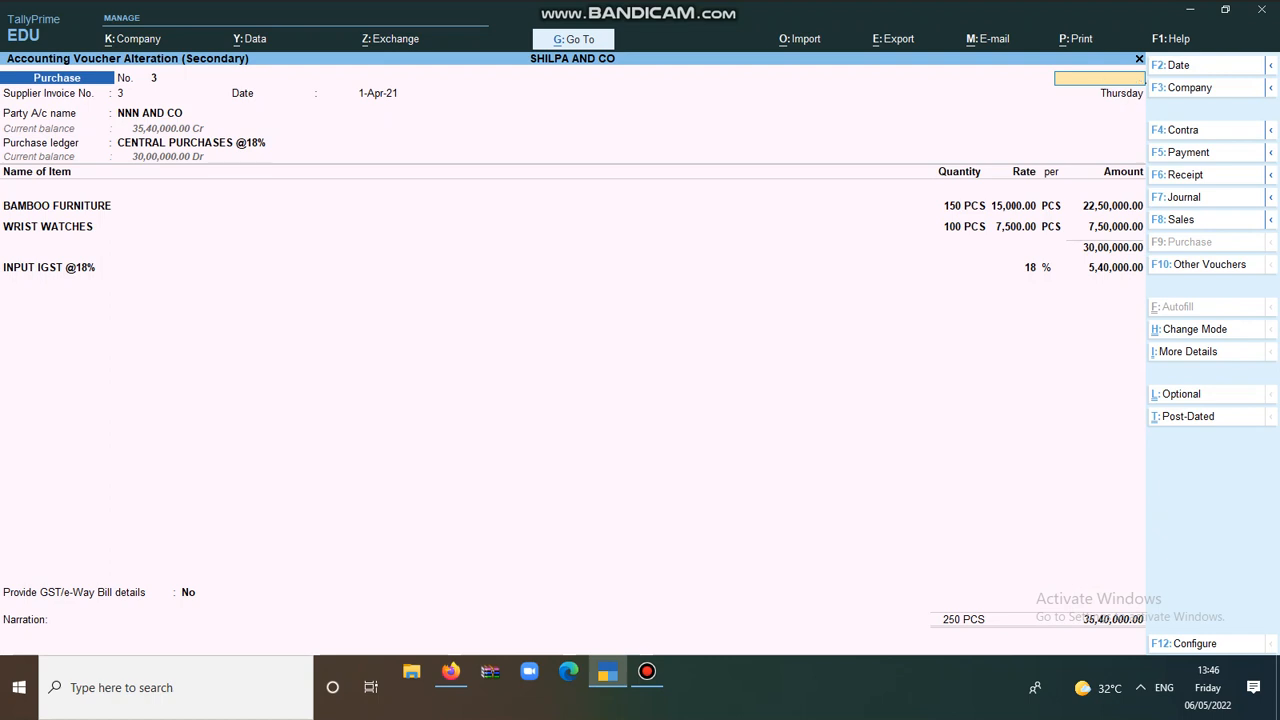
key(Escape)
key(y)
key(Escape)
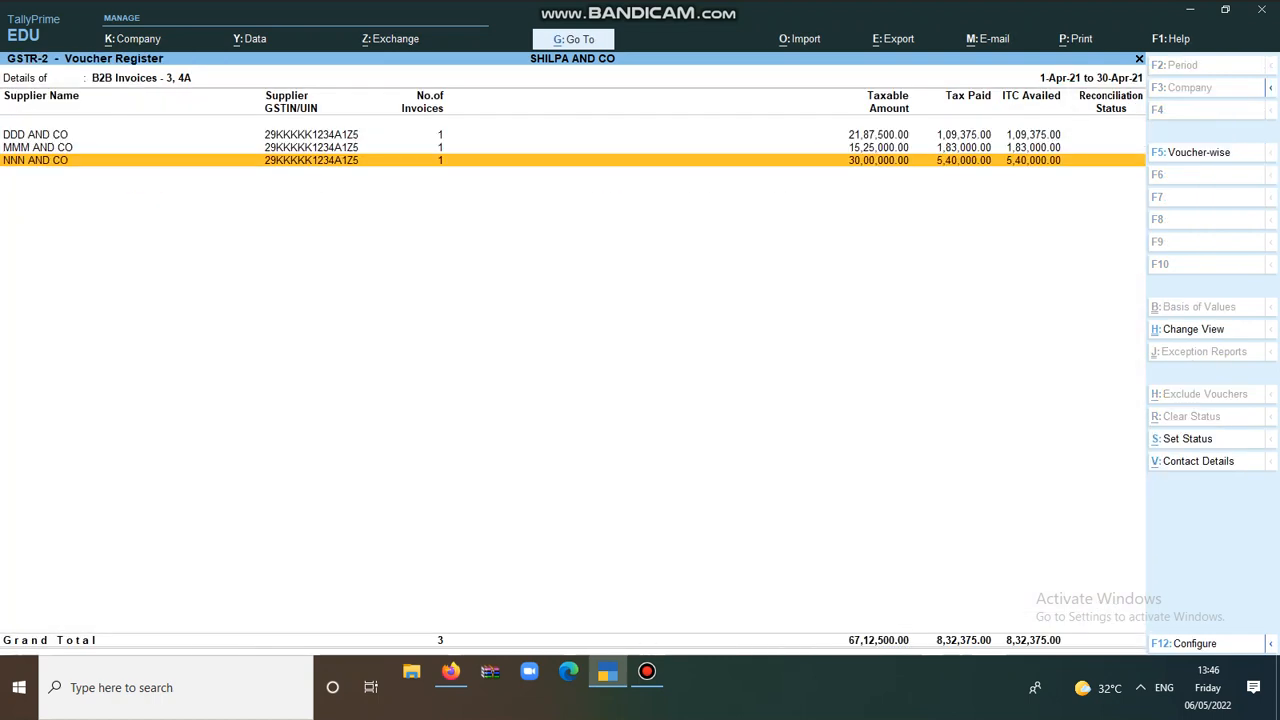
Delete the DDD AND CO purchase voucher with supplier invoice number 2 and return to the GSTR-2 summary
key(Up)
key(Up)
key(Return)
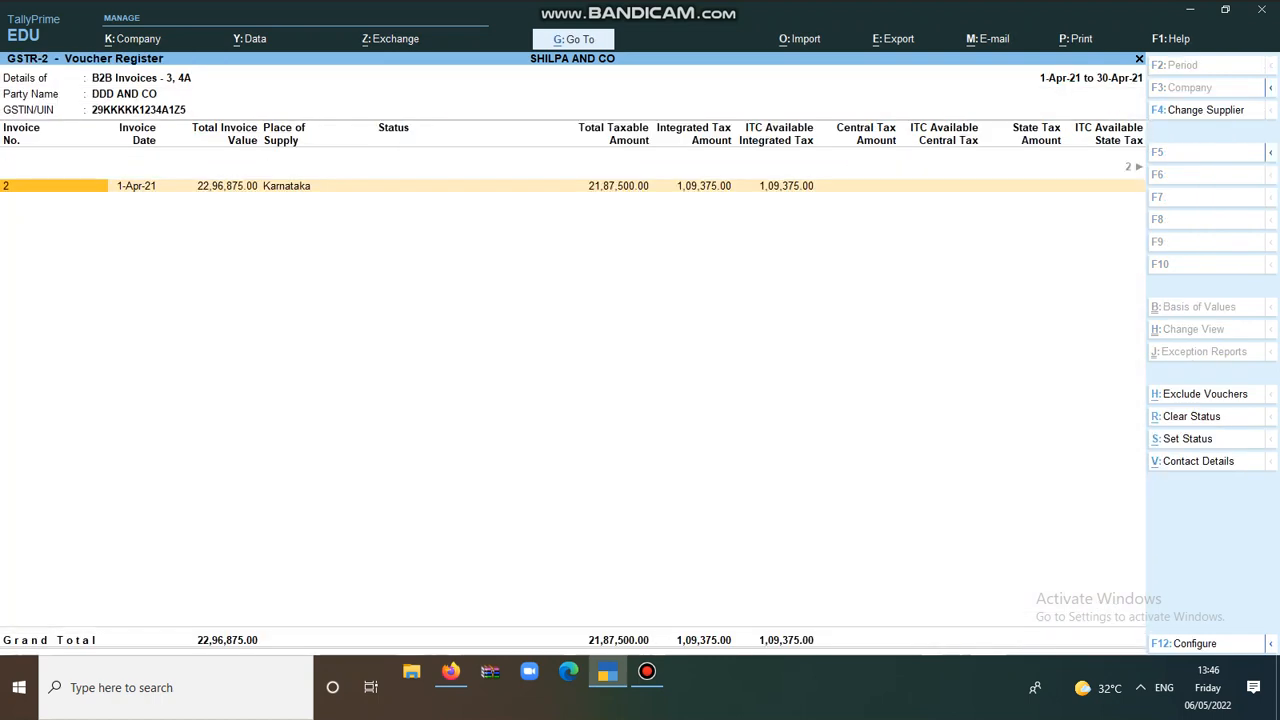
key(Return)
key(alt+d)
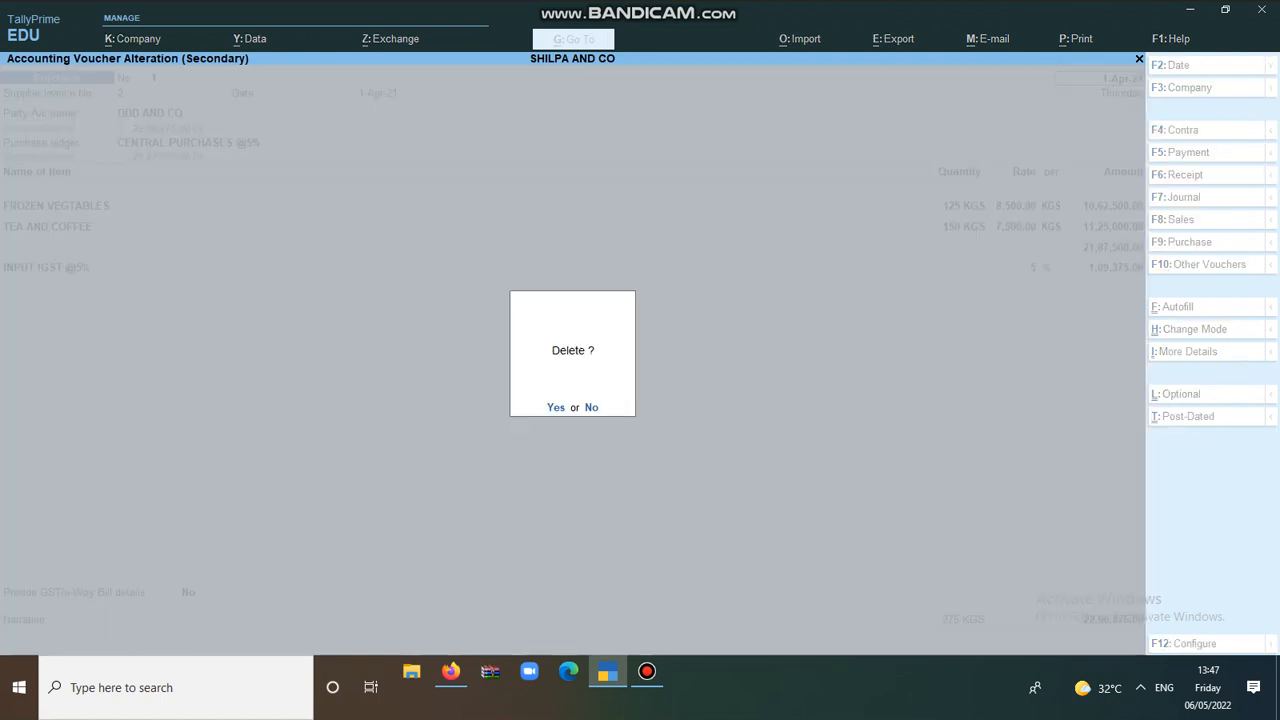
key(y)
key(Escape)
key(Escape)
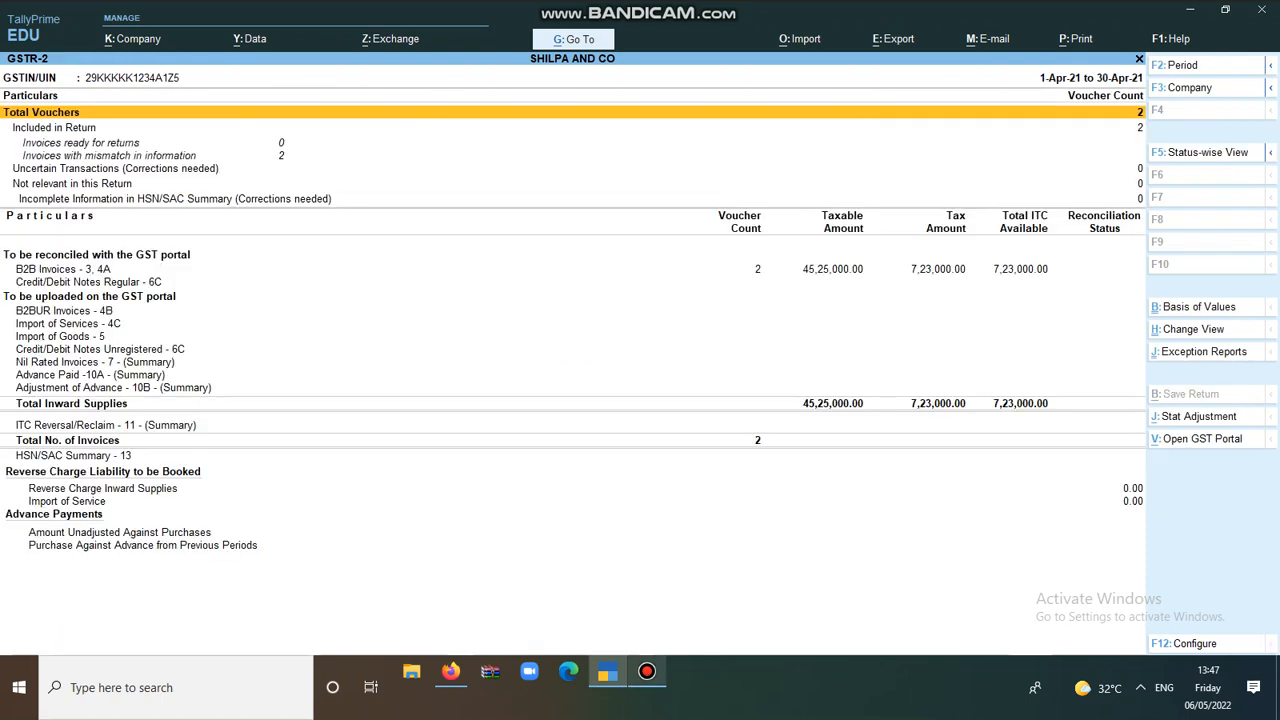
click(647, 671)
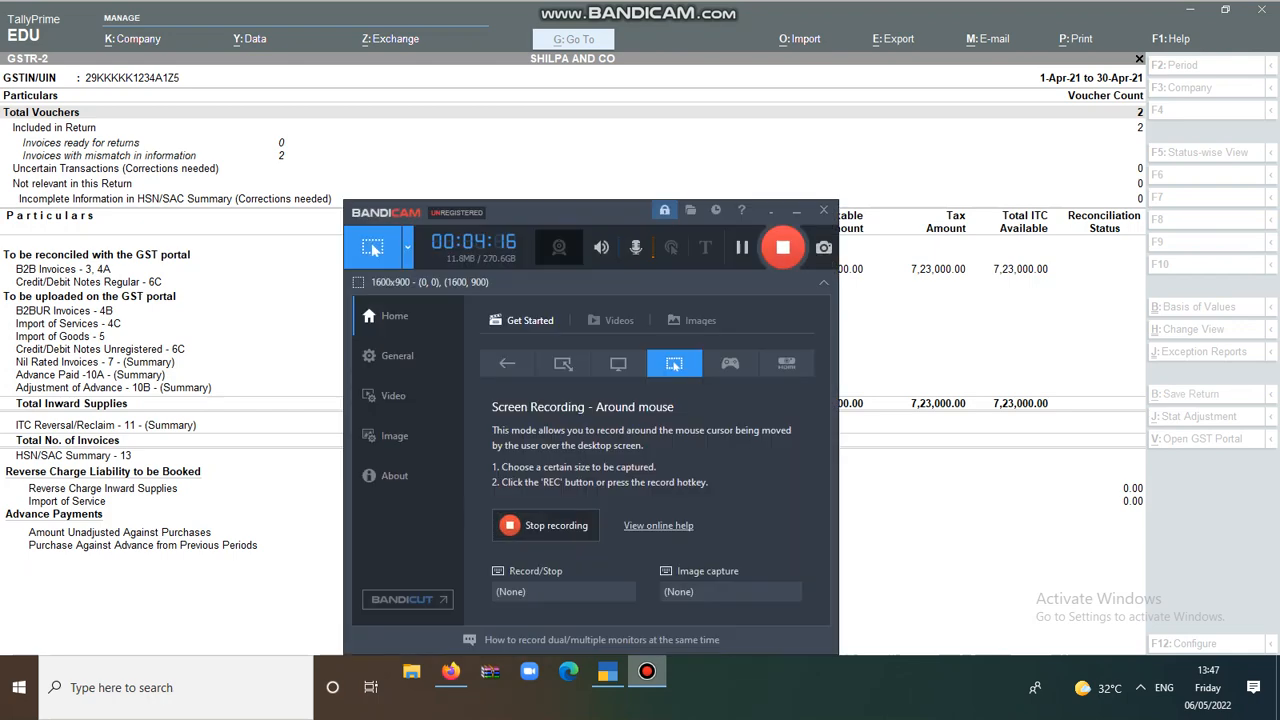